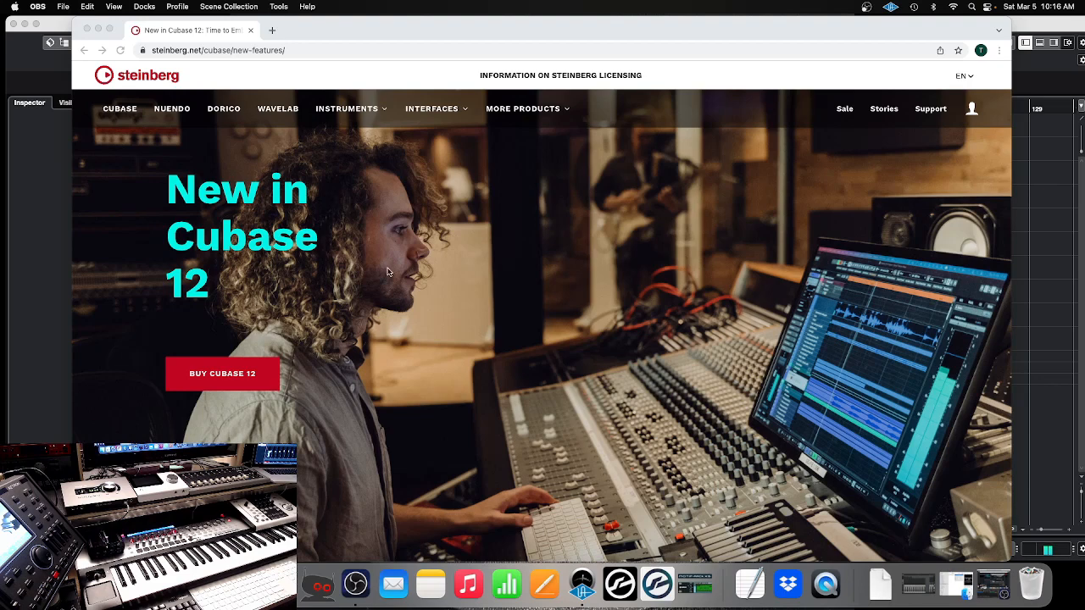
Look through the Cubase 12 new features page, focusing on the MIDI Remote integration section
scroll(357, 350, down, 5)
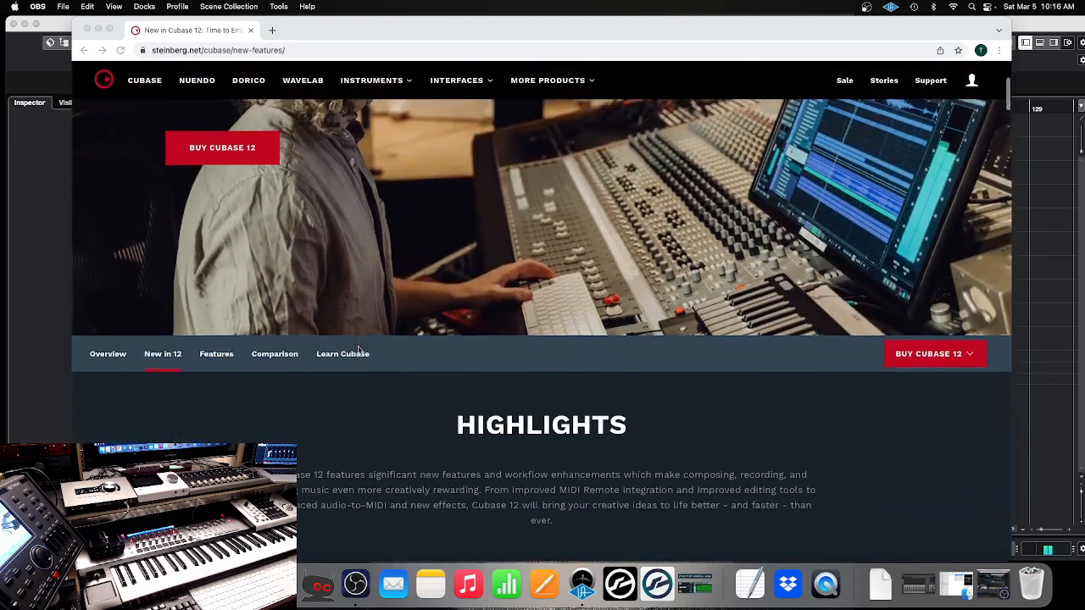
scroll(358, 349, down, 5)
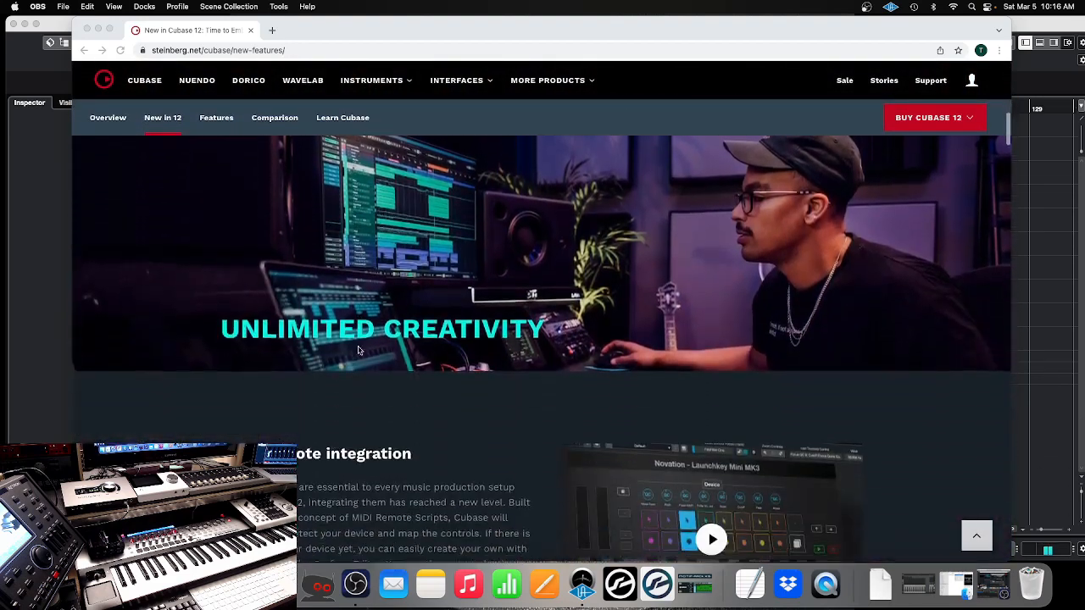
scroll(358, 350, down, 1)
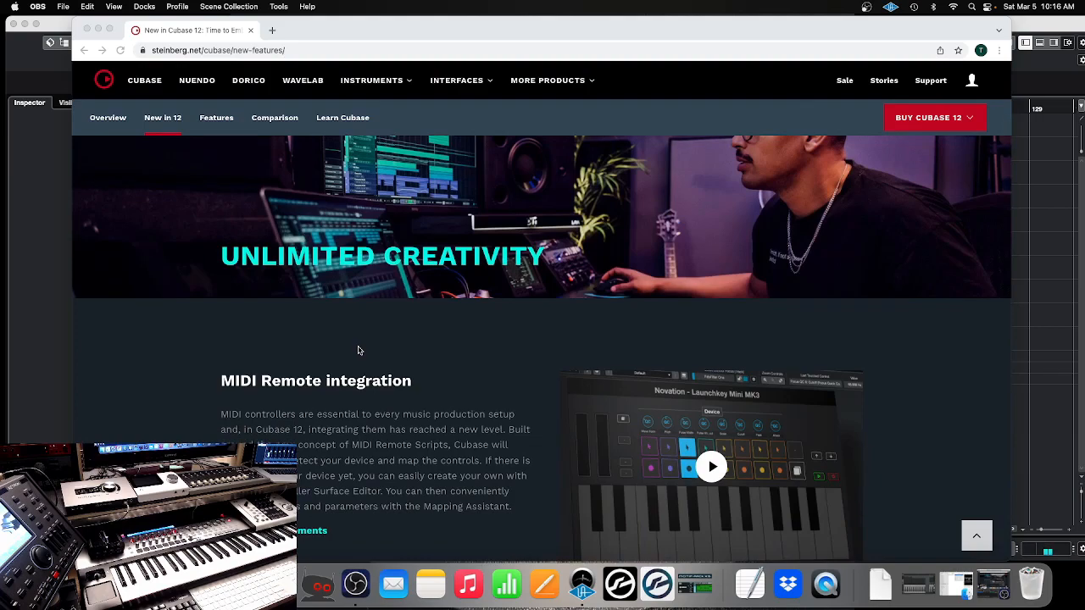
scroll(358, 349, down, 2)
scroll(358, 349, down, 15)
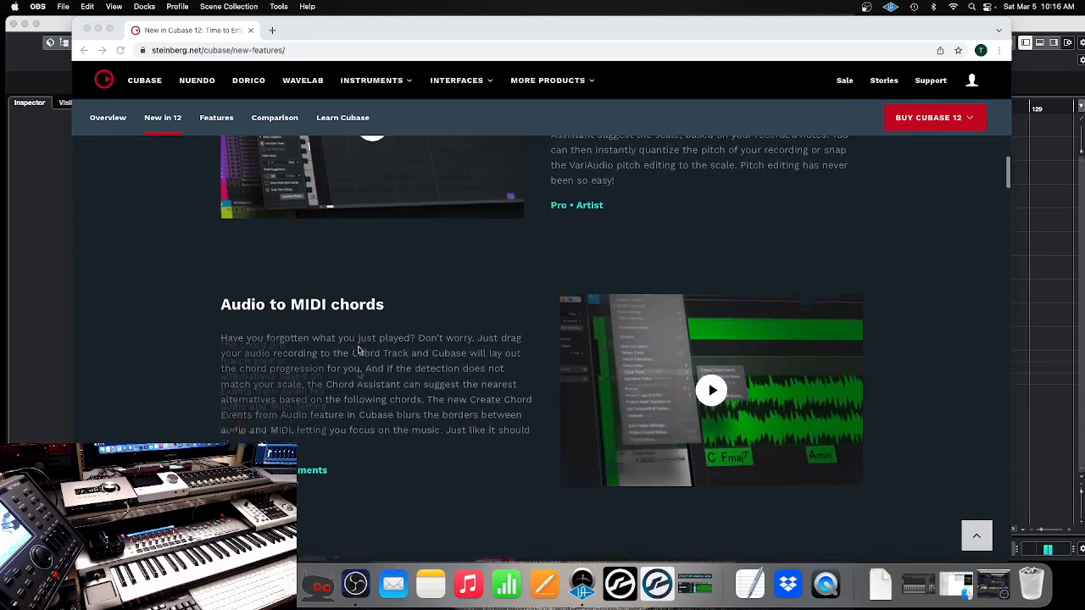
scroll(358, 350, down, 3)
scroll(357, 349, up, 10)
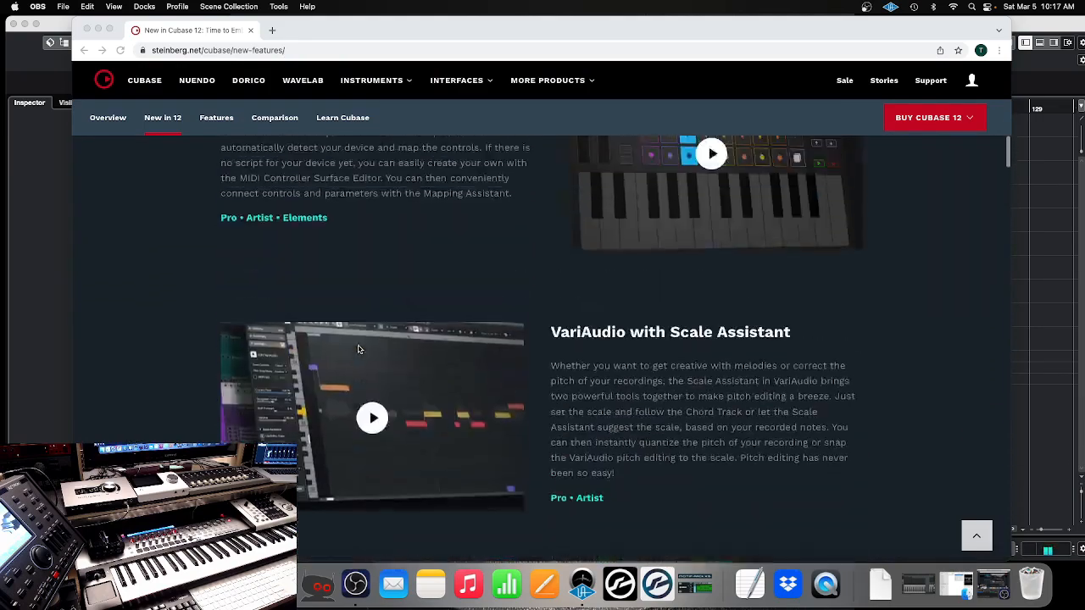
scroll(358, 349, up, 2)
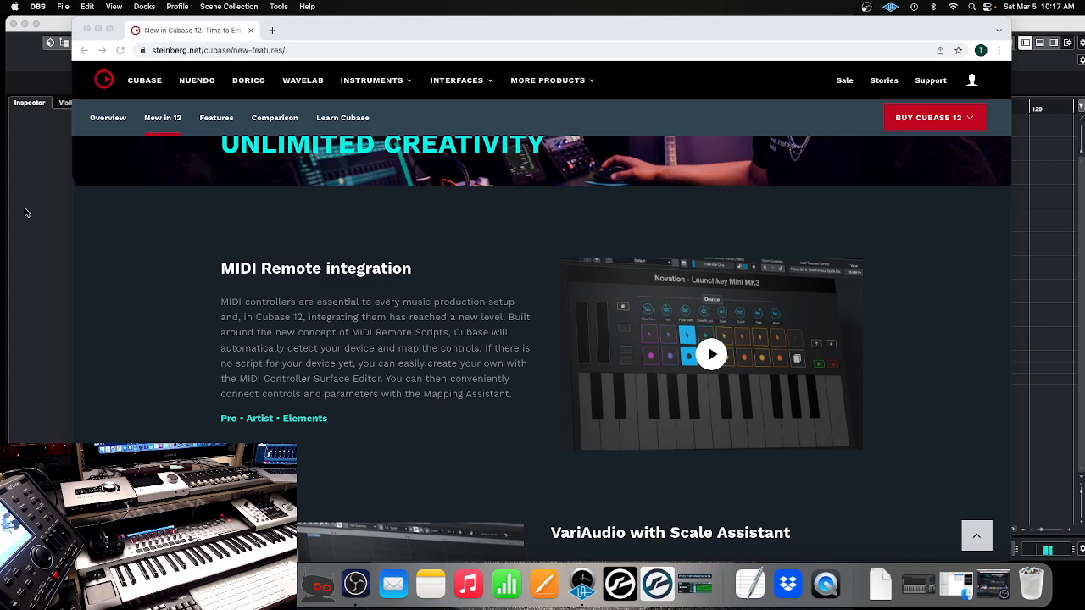
Switch to the Cubase project and examine the Novation SL MKII control mappings in the MIDI Remote view
click(98, 30)
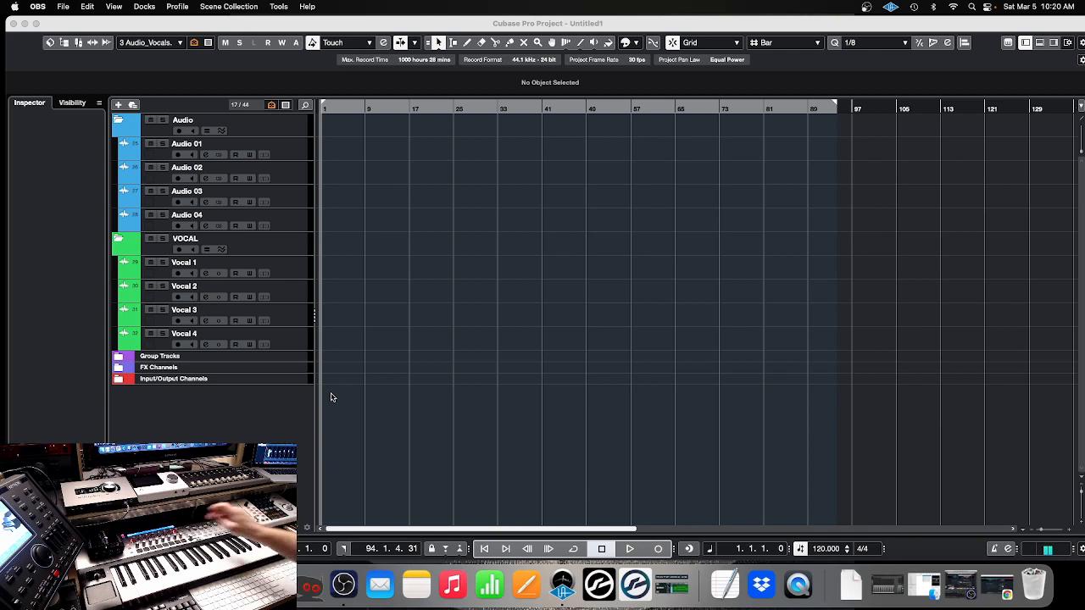
key(alt+F3)
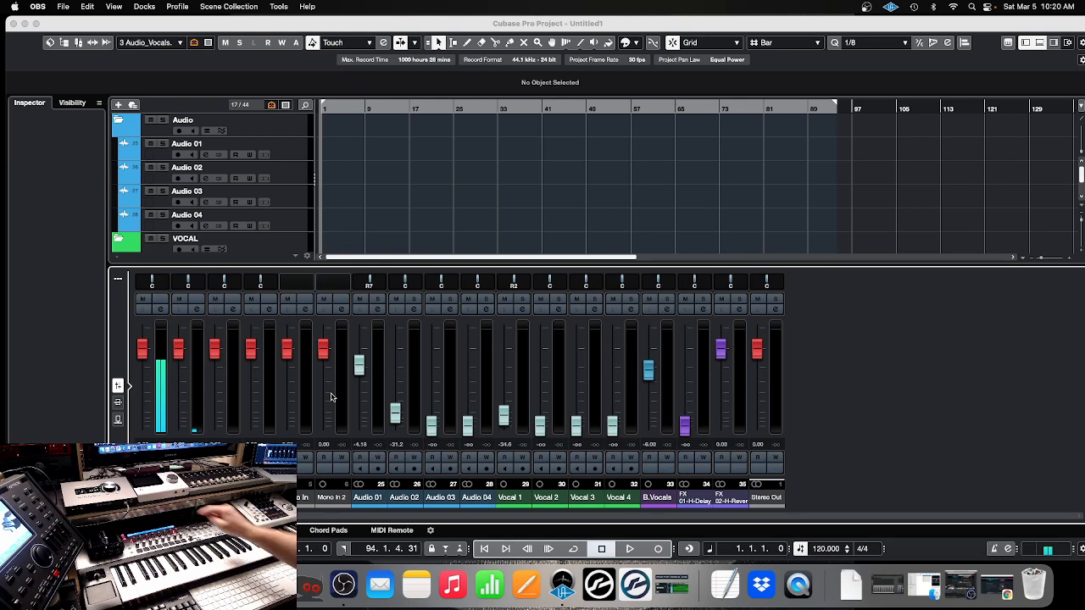
click(373, 534)
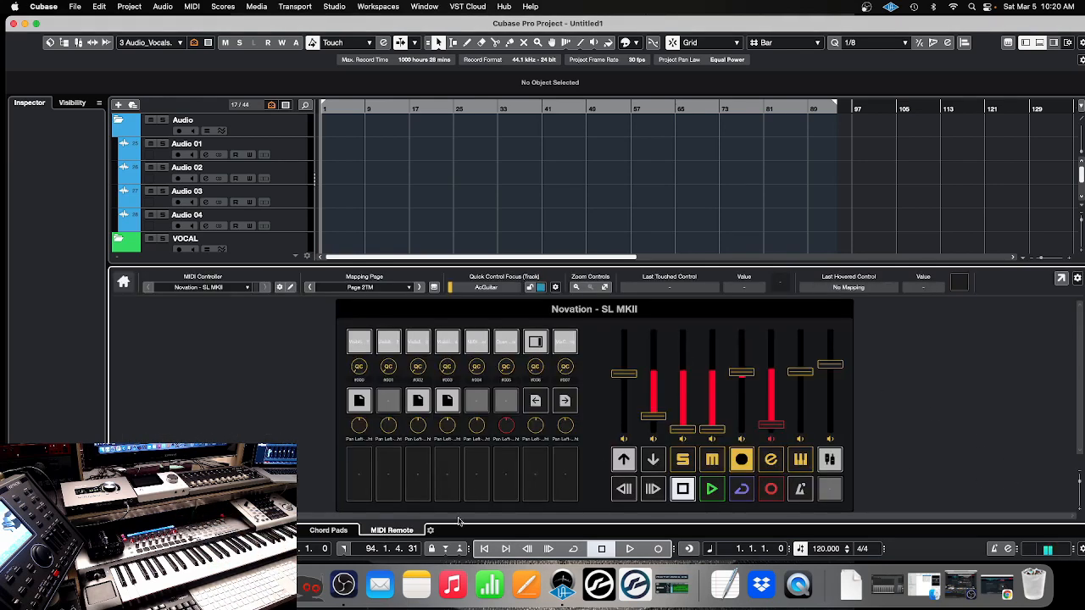
mouse_move(572, 426)
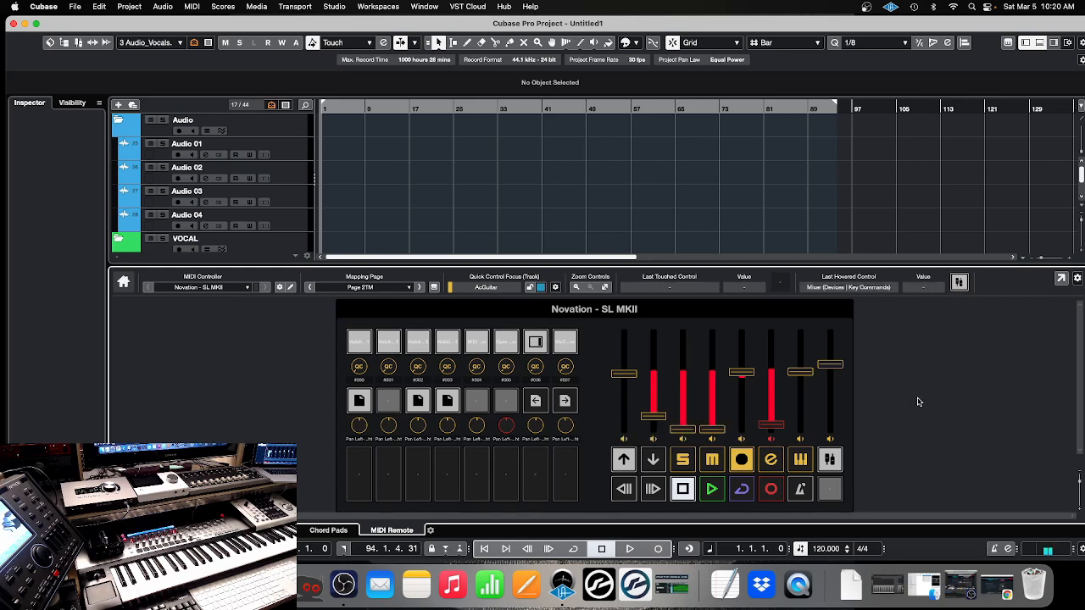
mouse_move(471, 366)
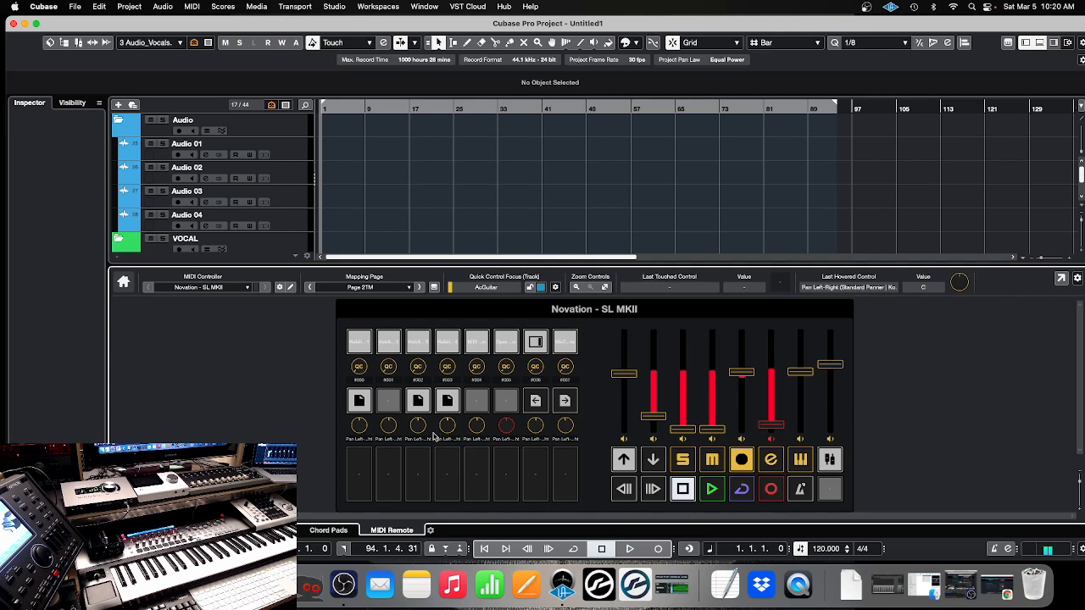
mouse_move(433, 436)
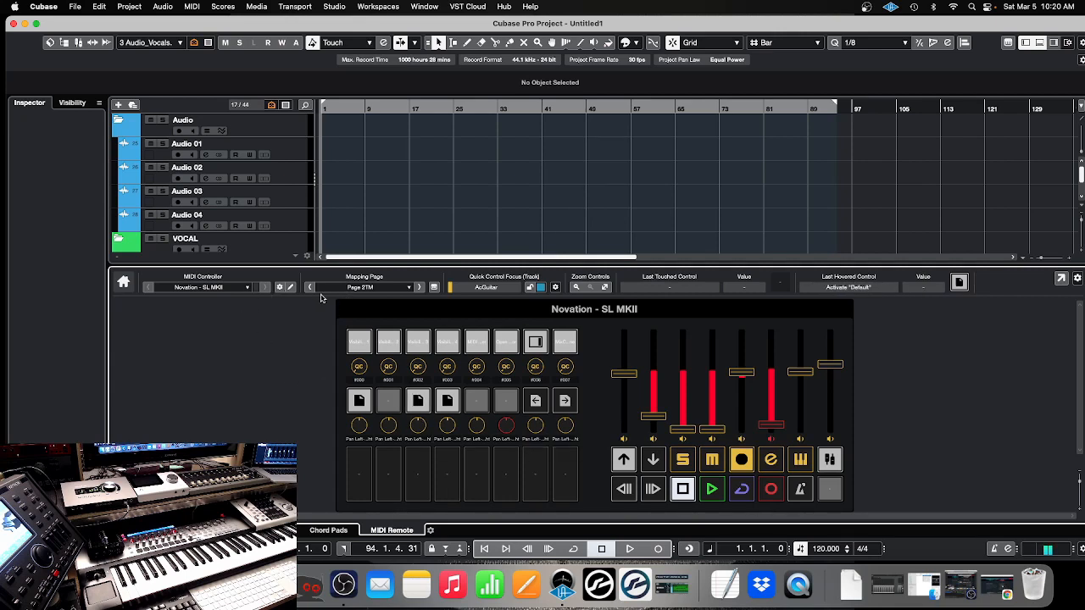
Open the MIDI Remote Manager and look through its list of available controller scripts
click(278, 288)
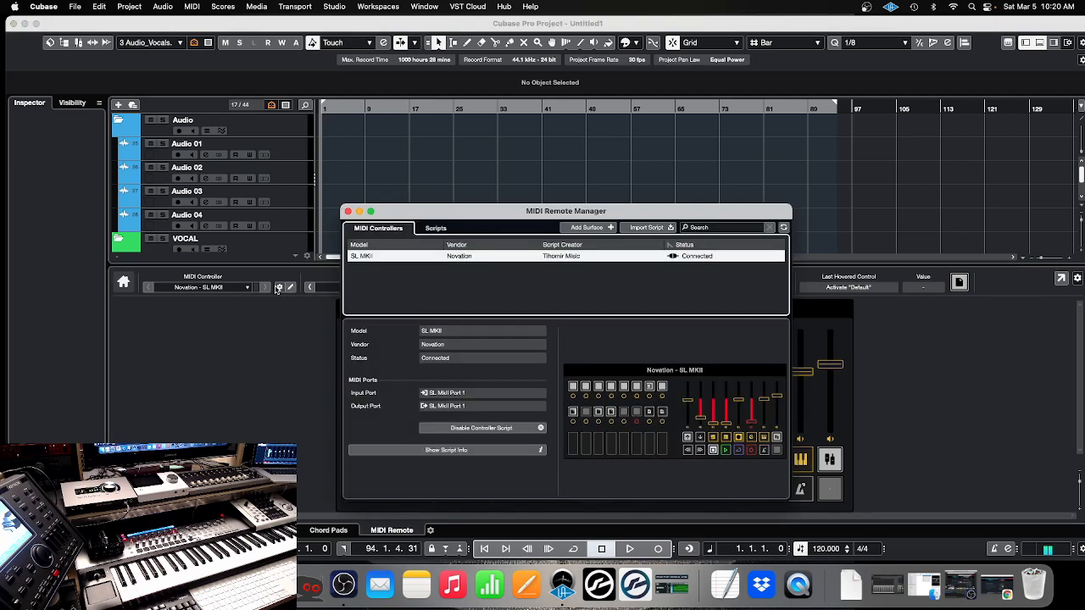
click(438, 232)
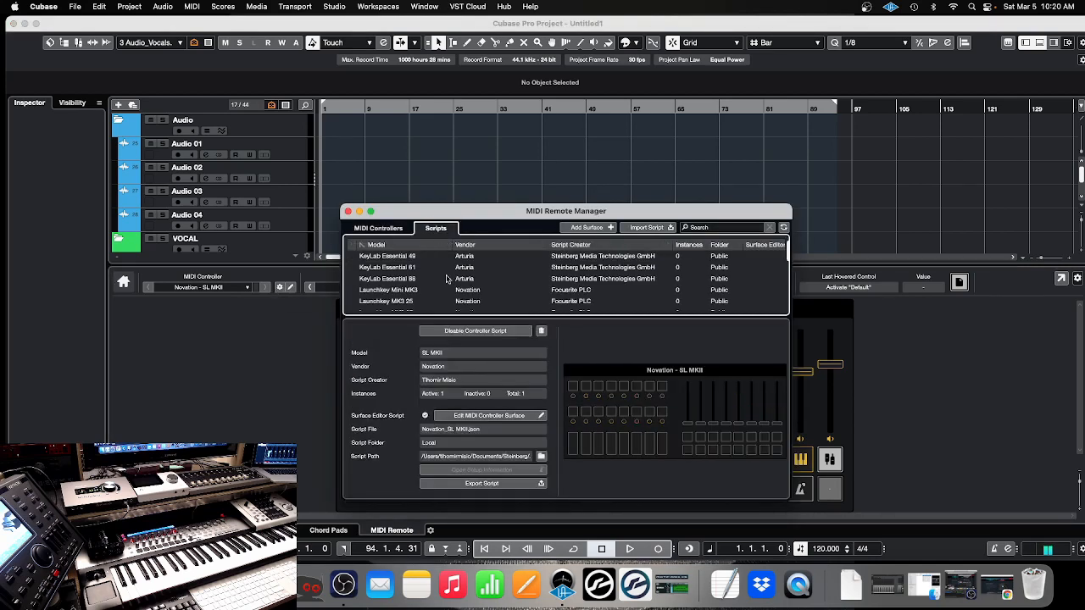
scroll(441, 282, down, 5)
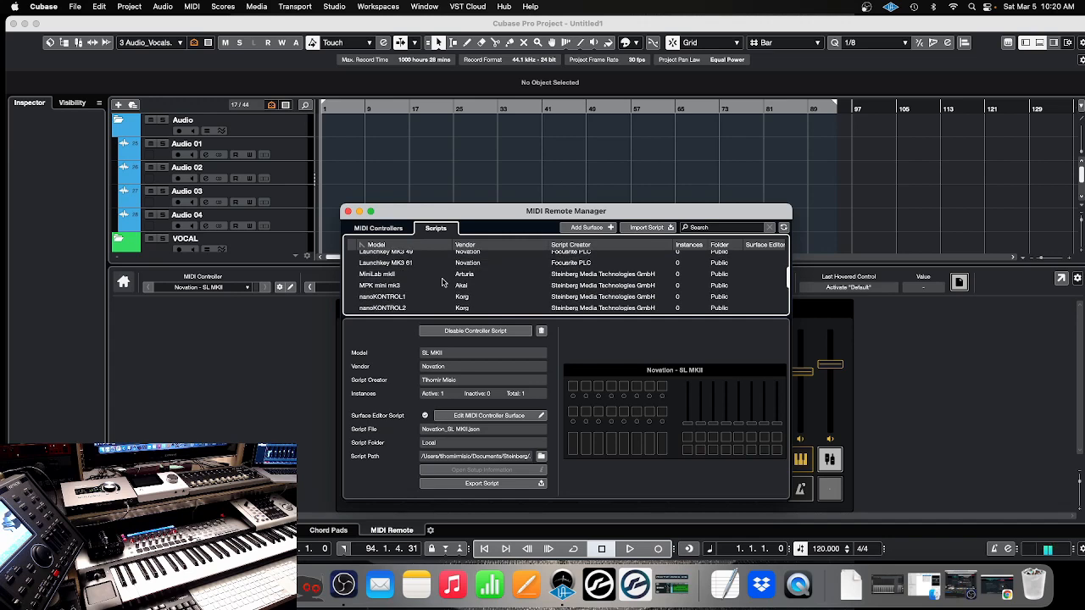
scroll(442, 282, down, 2)
scroll(442, 282, up, 5)
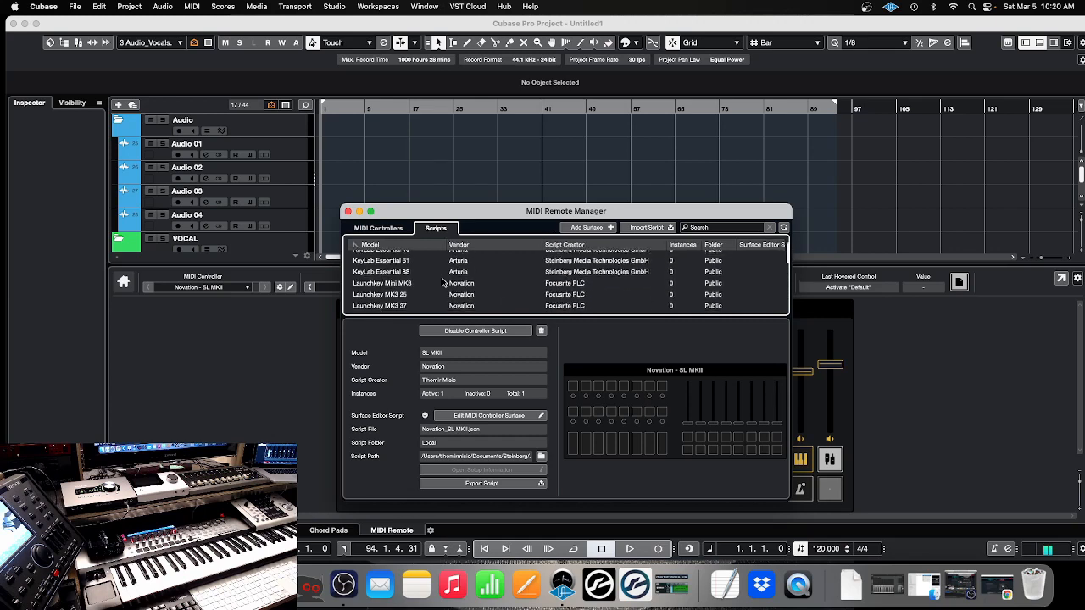
scroll(442, 282, up, 1)
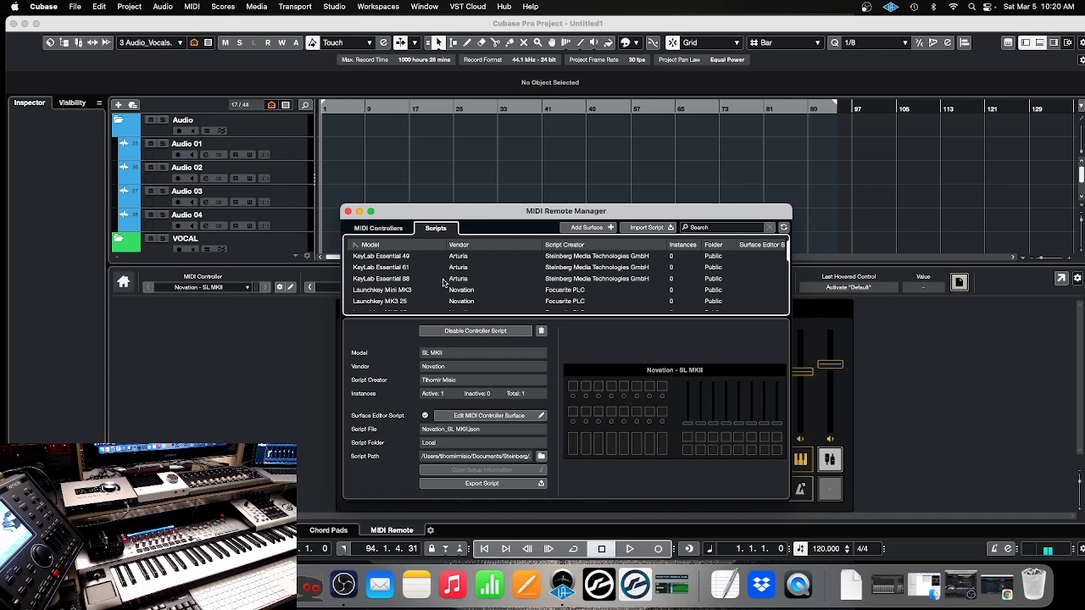
scroll(442, 282, down, 5)
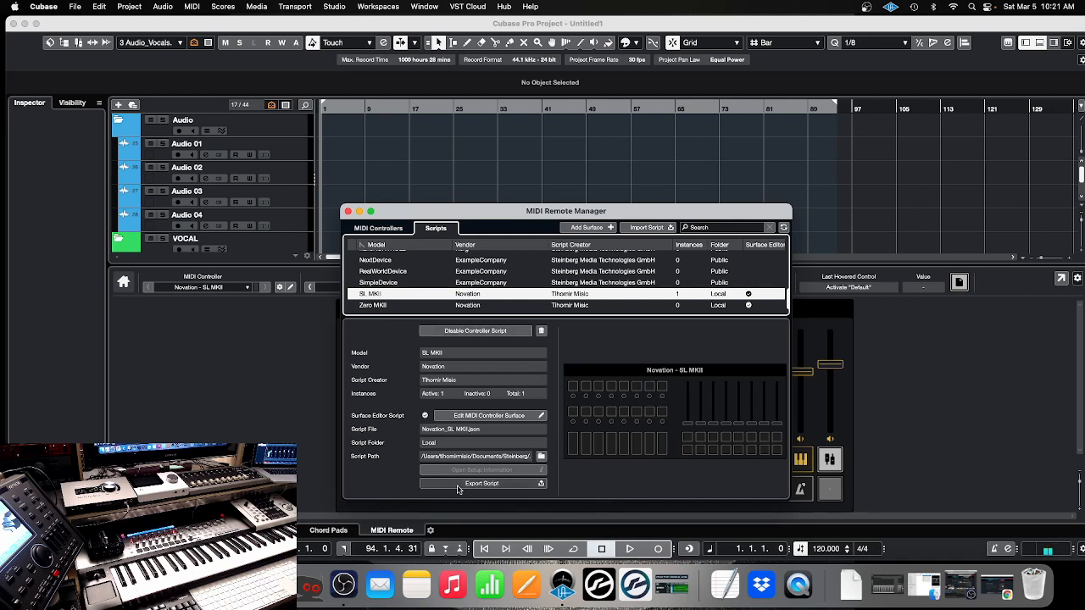
Inspect the Novation Zero MKII and SL MKII scripts in turn and close the MIDI Remote Manager
click(463, 308)
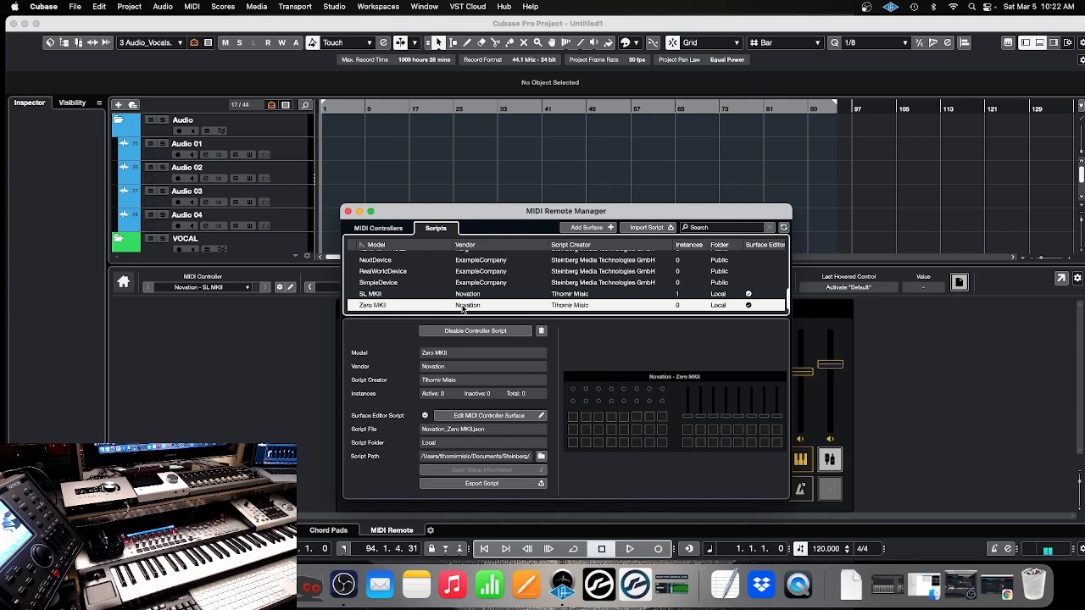
click(421, 297)
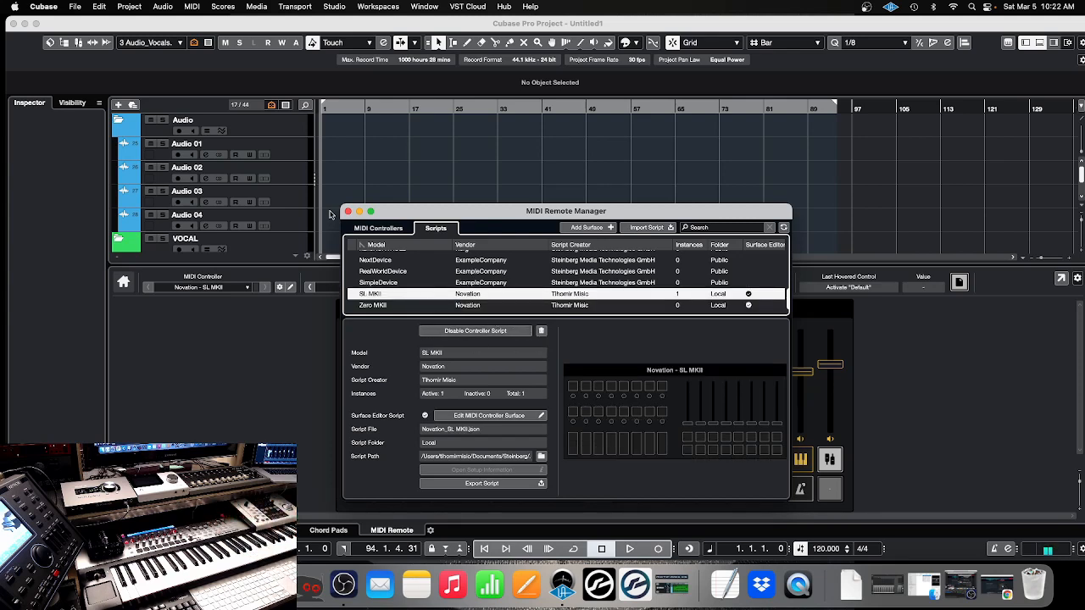
click(347, 211)
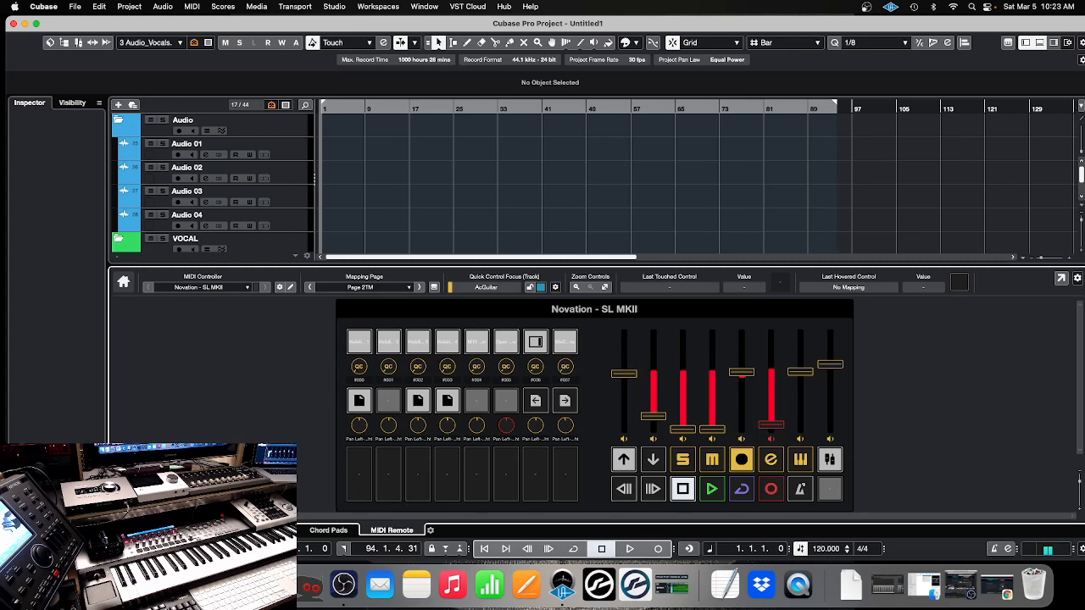
click(198, 585)
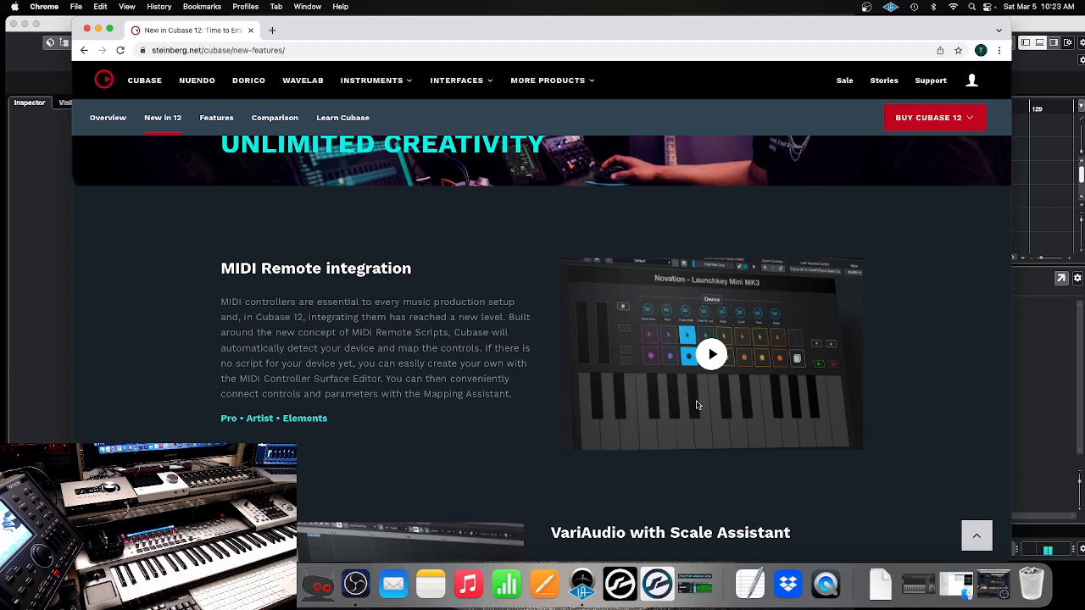
click(98, 29)
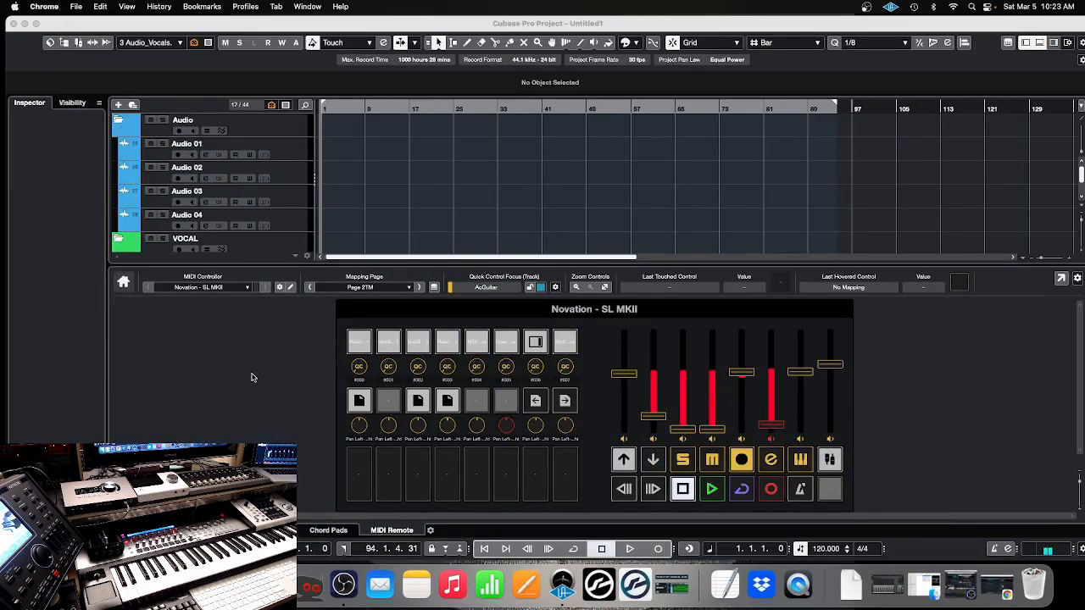
Toggle the mixer in the project window's lower zone repeatedly, finishing with the lower zone hidden
click(393, 213)
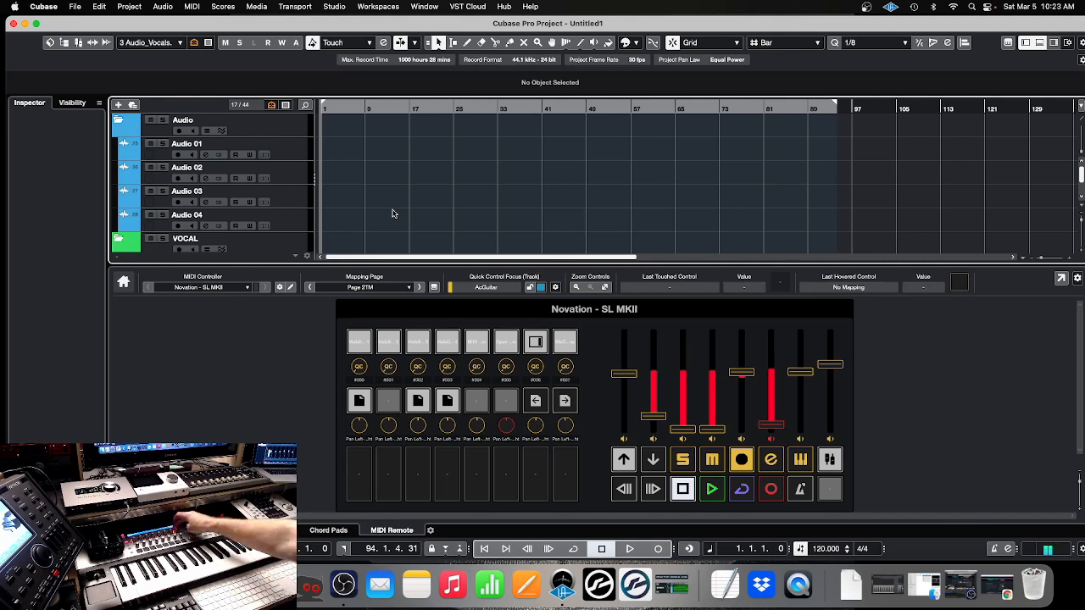
key(alt+F3)
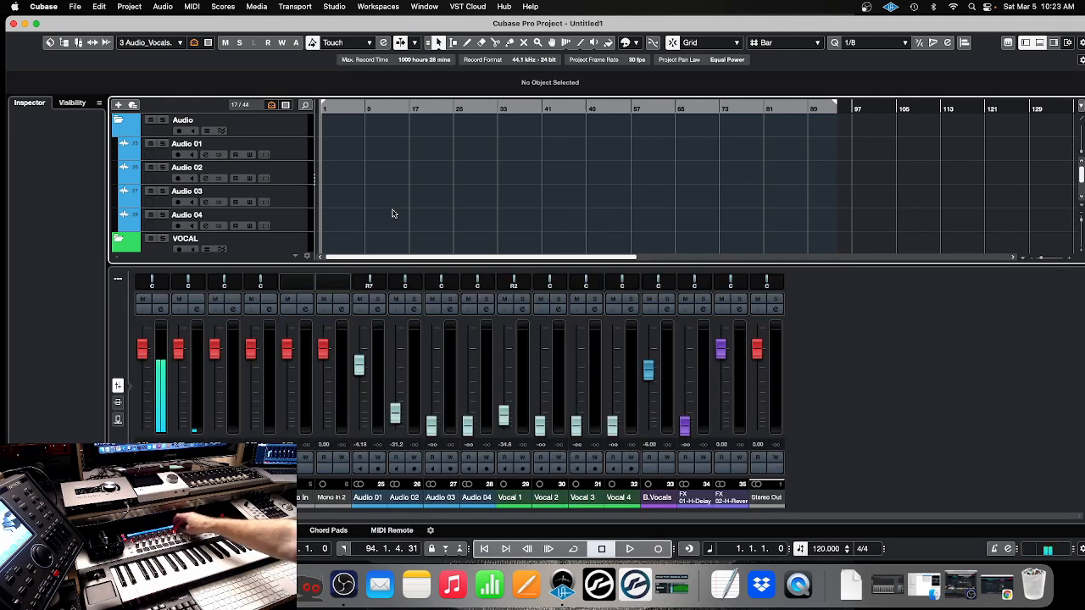
key(alt+F3)
key(alt+F3)
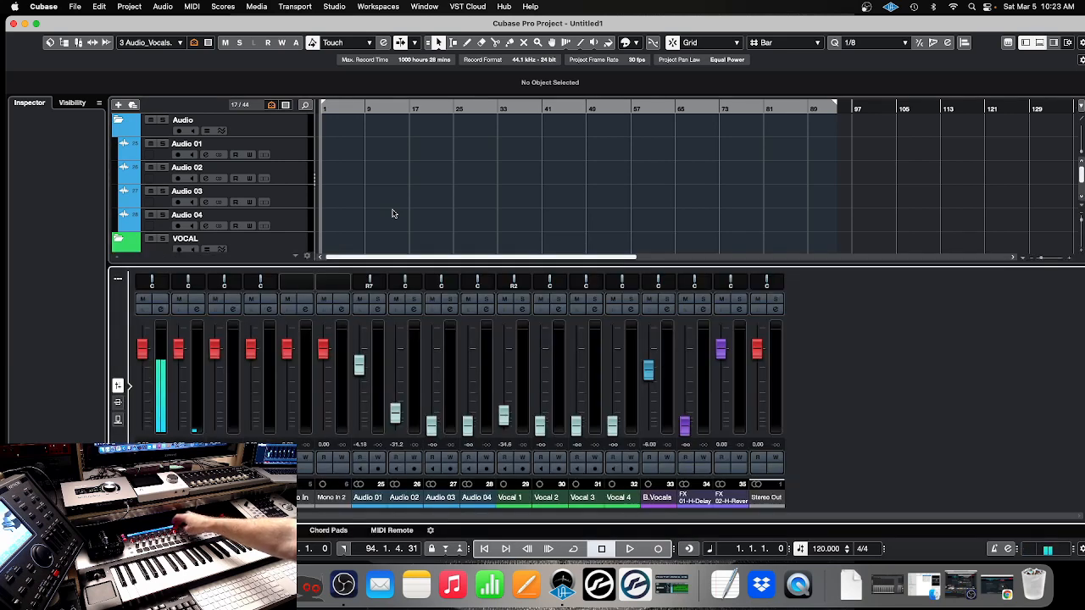
key(alt+F3)
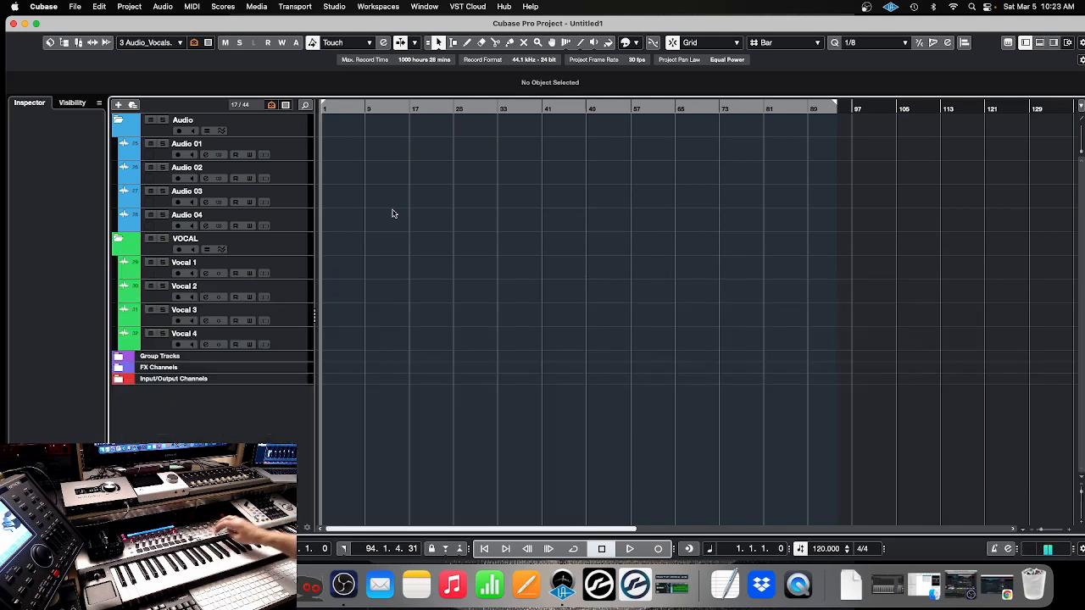
Open the full MixConsole, select the Drums instrument channel and try stepping the channel selection from there
key(F3)
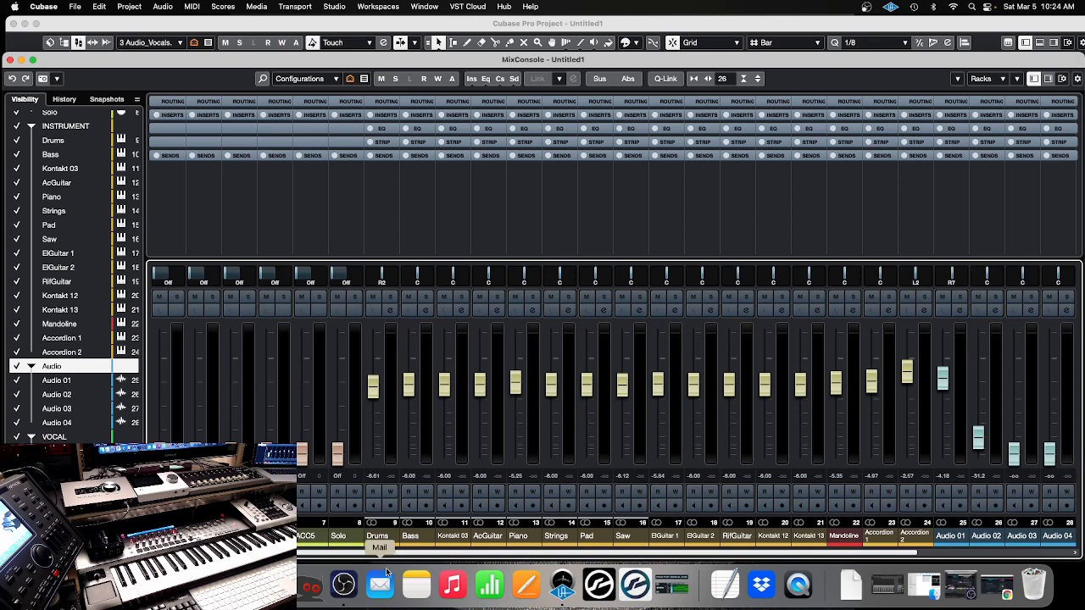
click(381, 537)
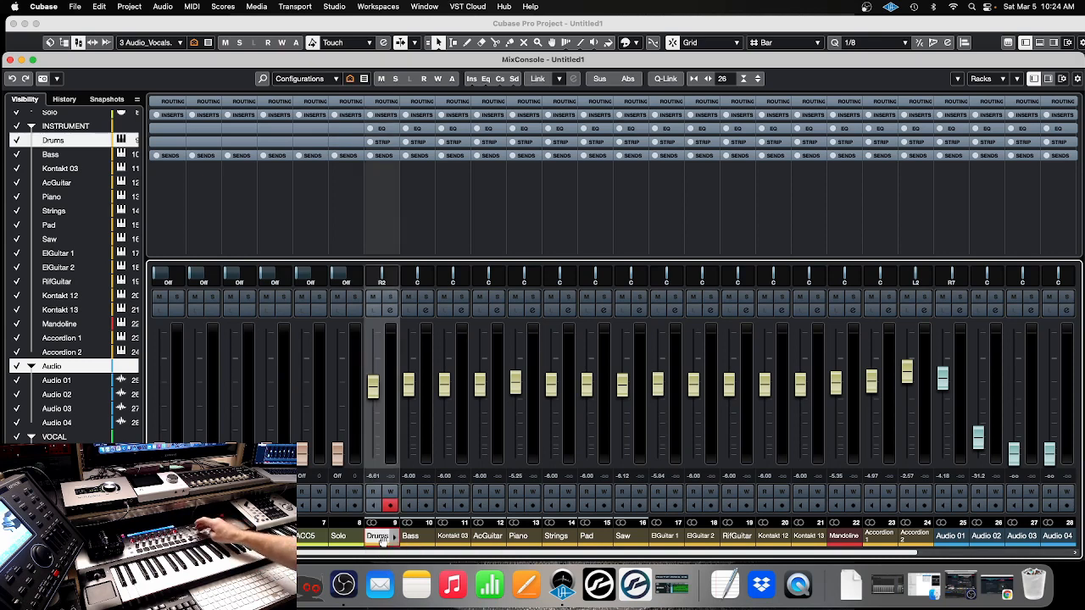
key(Down)
key(Up)
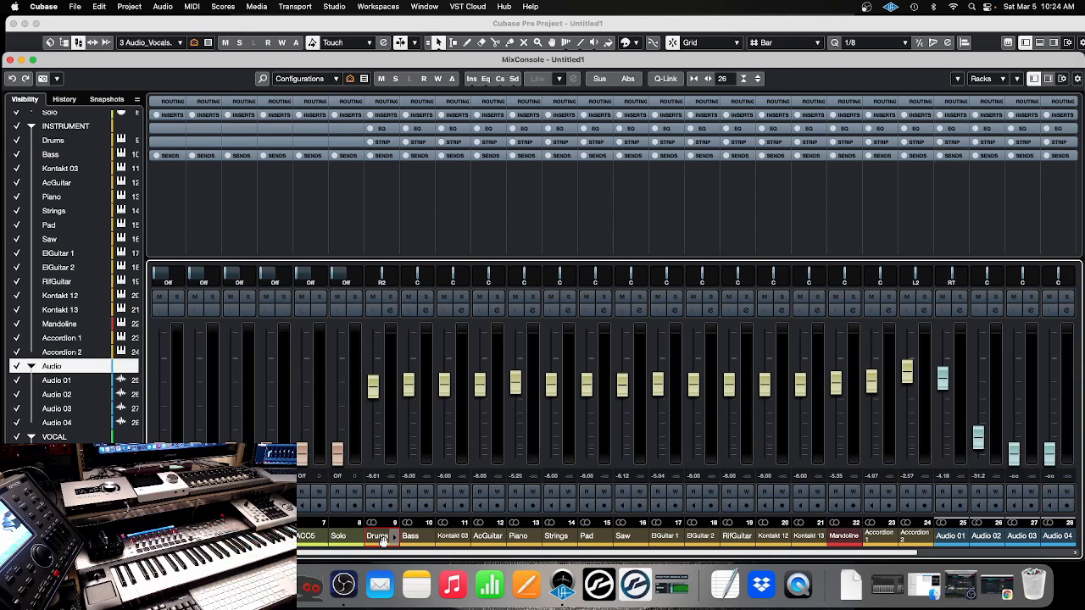
Recall the "4 All ConfigTM" track visibility configuration in the project window and step the selection from the instrument Drums track to AcGuitar
click(298, 34)
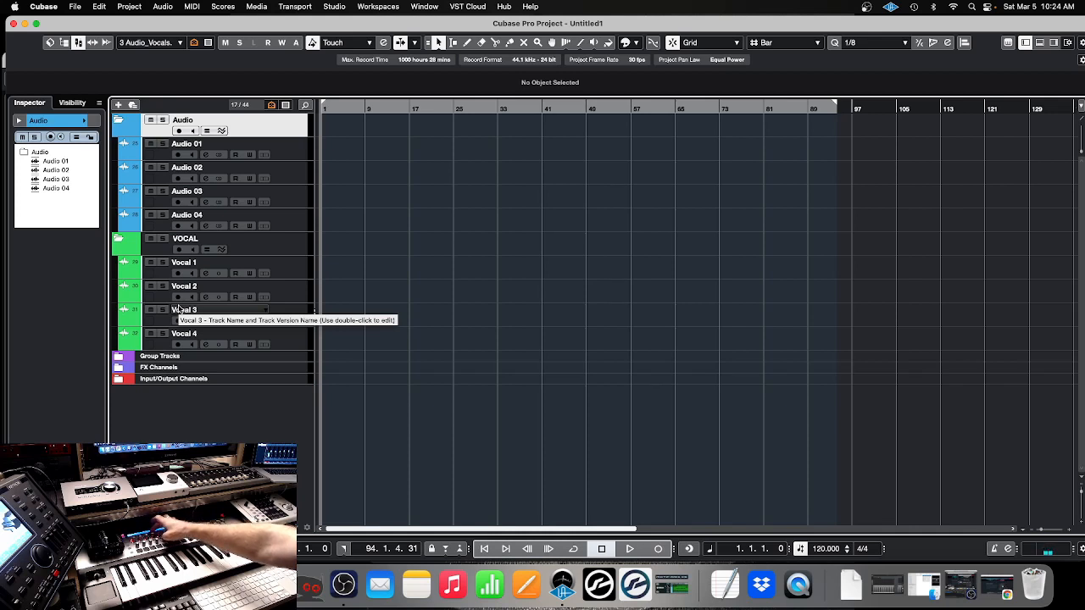
key(4)
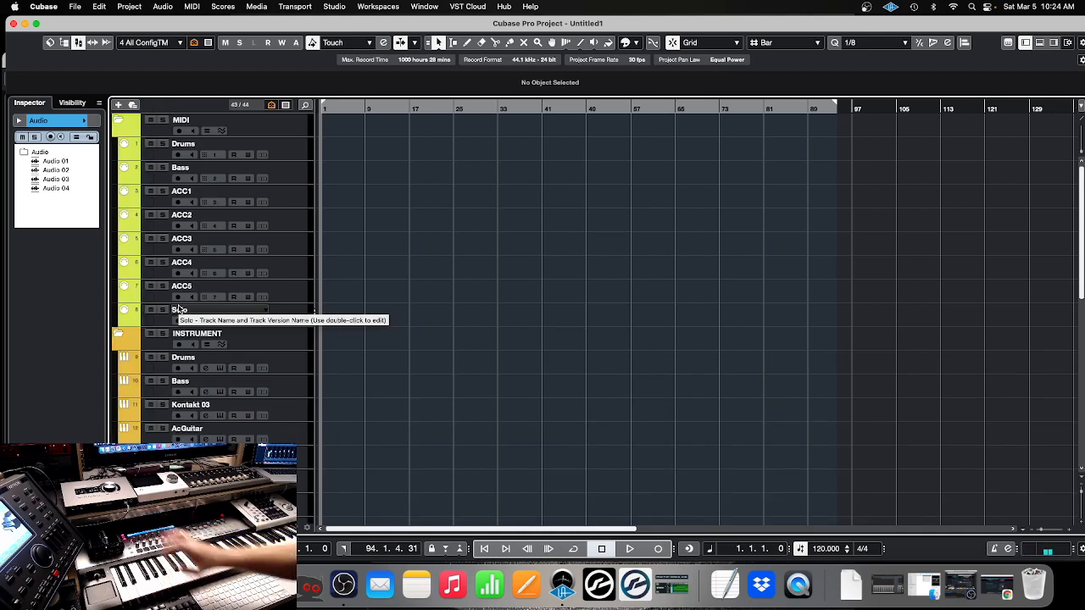
click(162, 368)
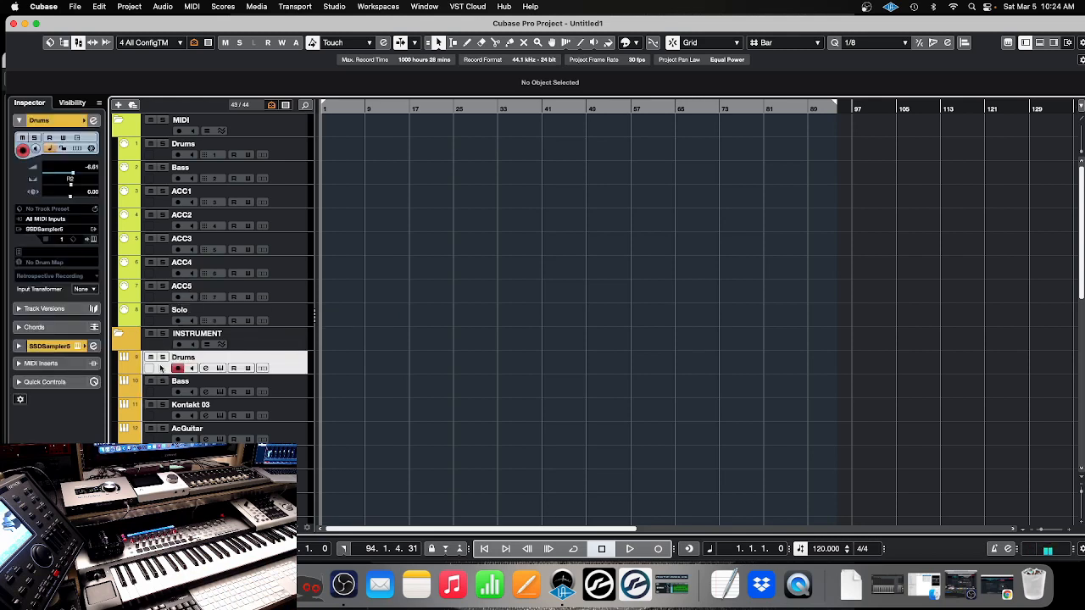
key(Down)
key(Down)
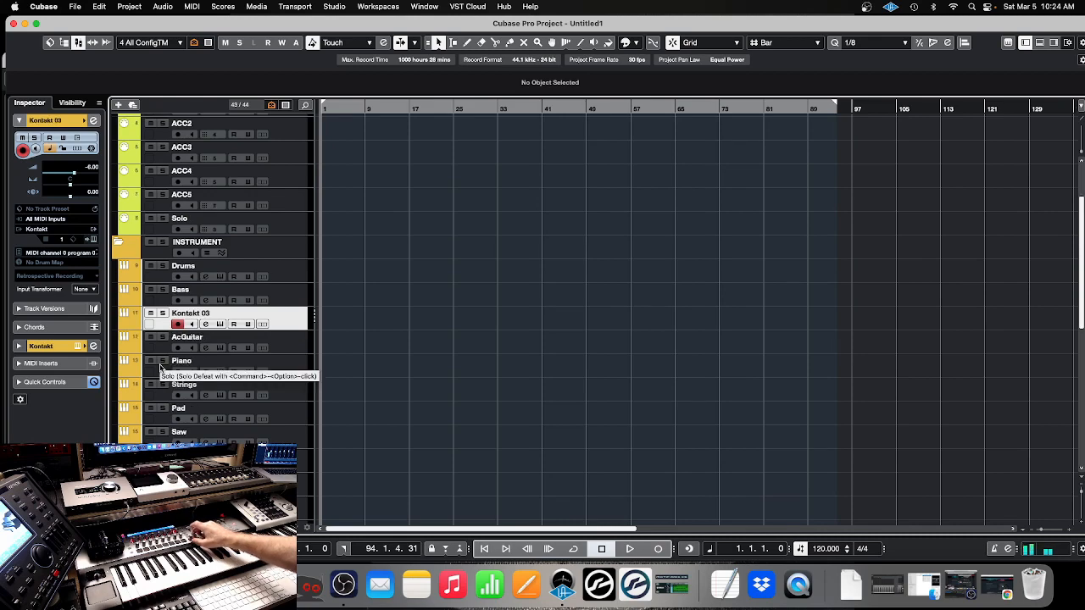
key(Down)
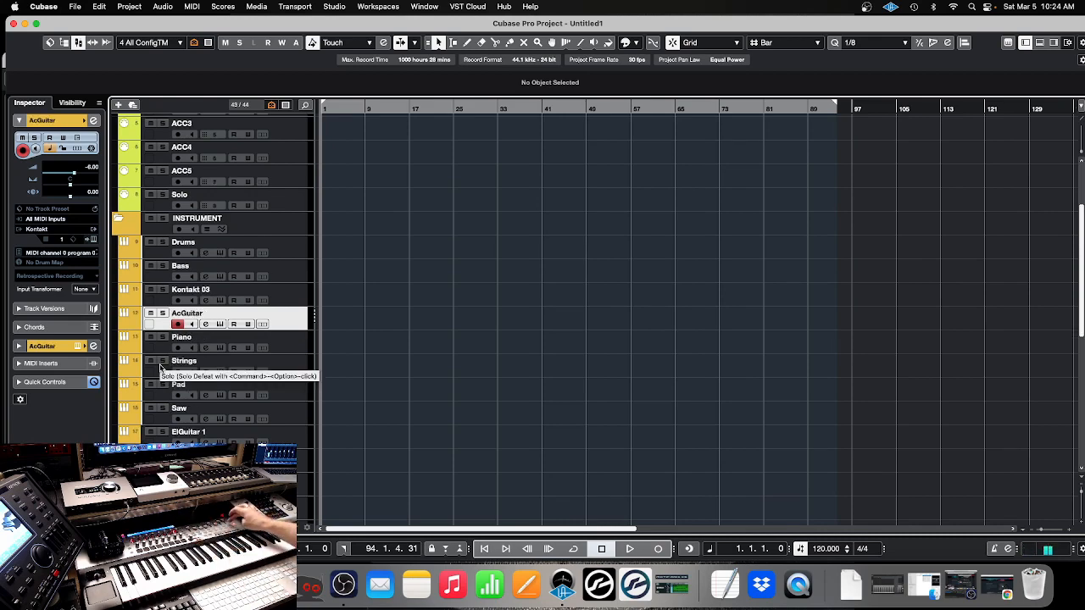
Open the full MixConsole and move the channel selection from AcGuitar forward to ElGuitar 2, and back to Bass
key(F3)
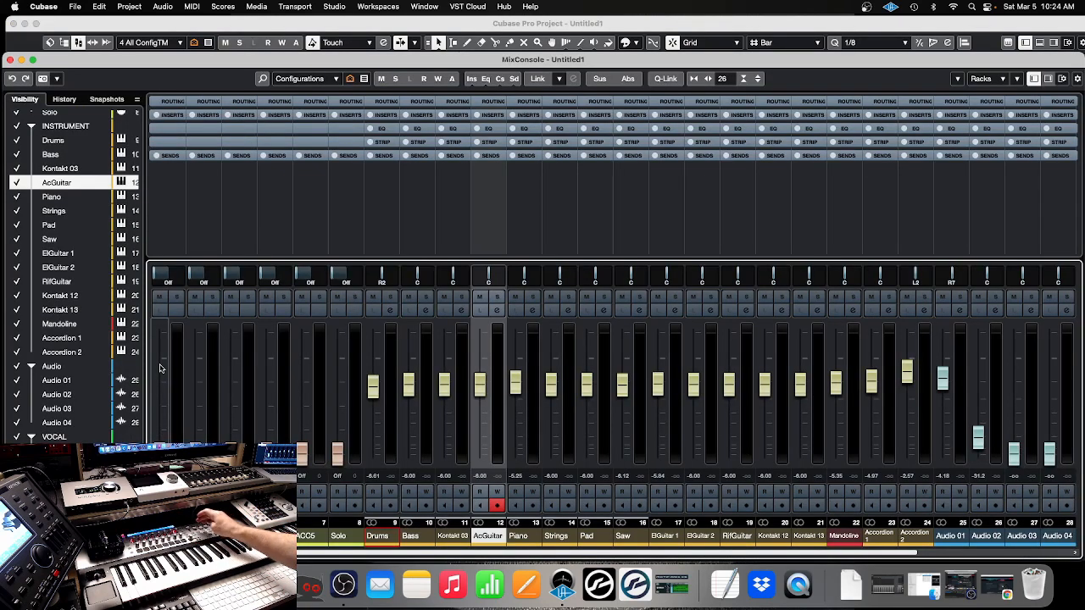
key(Down)
key(Down)
key(Down)
key(Down)
key(Down)
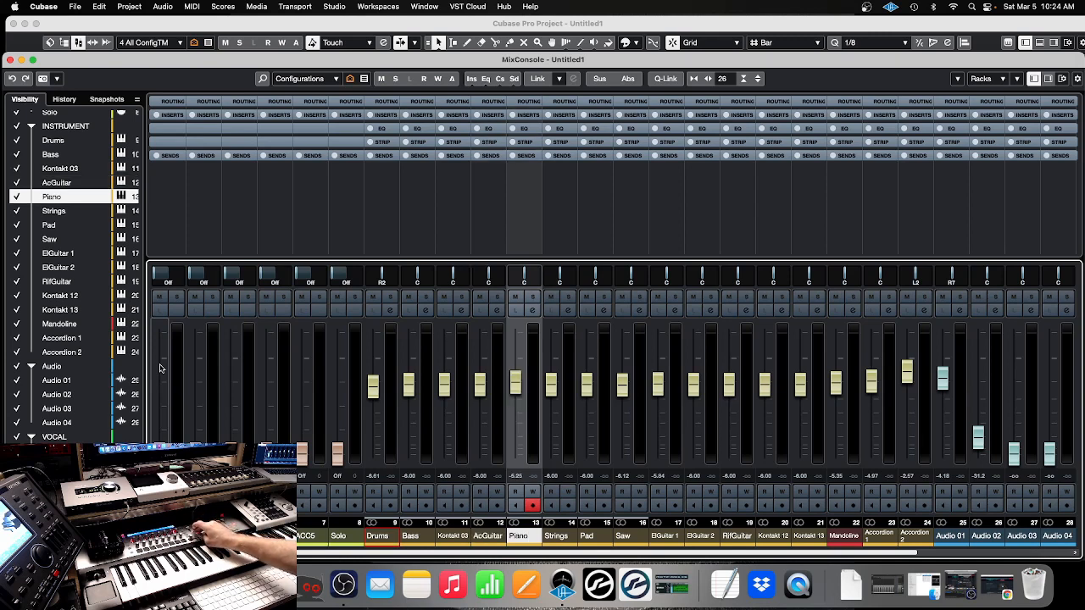
key(Down)
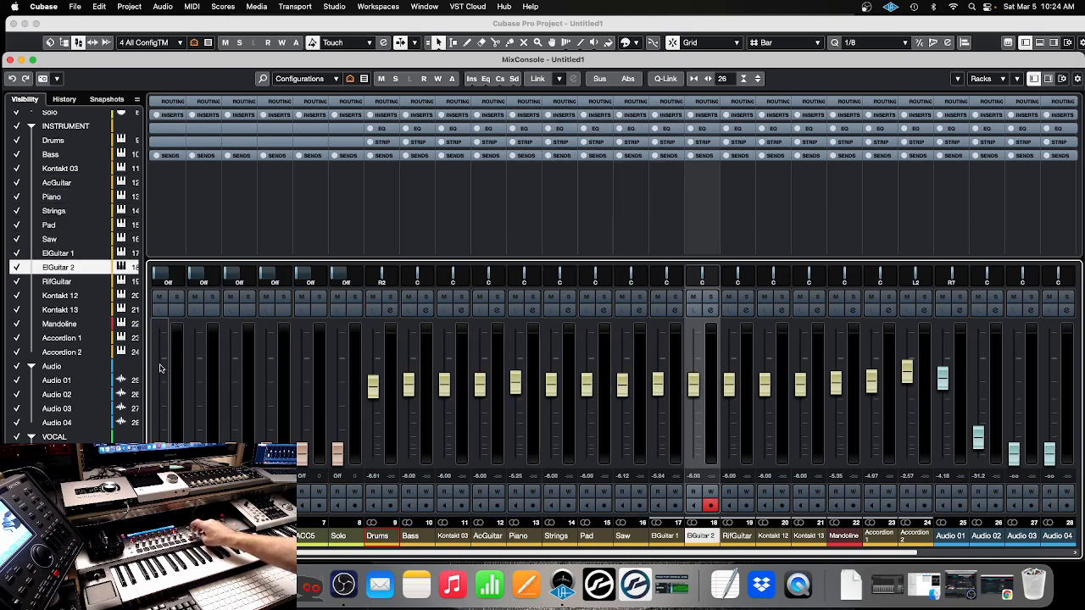
key(Up)
key(Up)
key(Up)
key(Up)
key(Up)
key(Up)
key(Up)
key(Up)
key(Up)
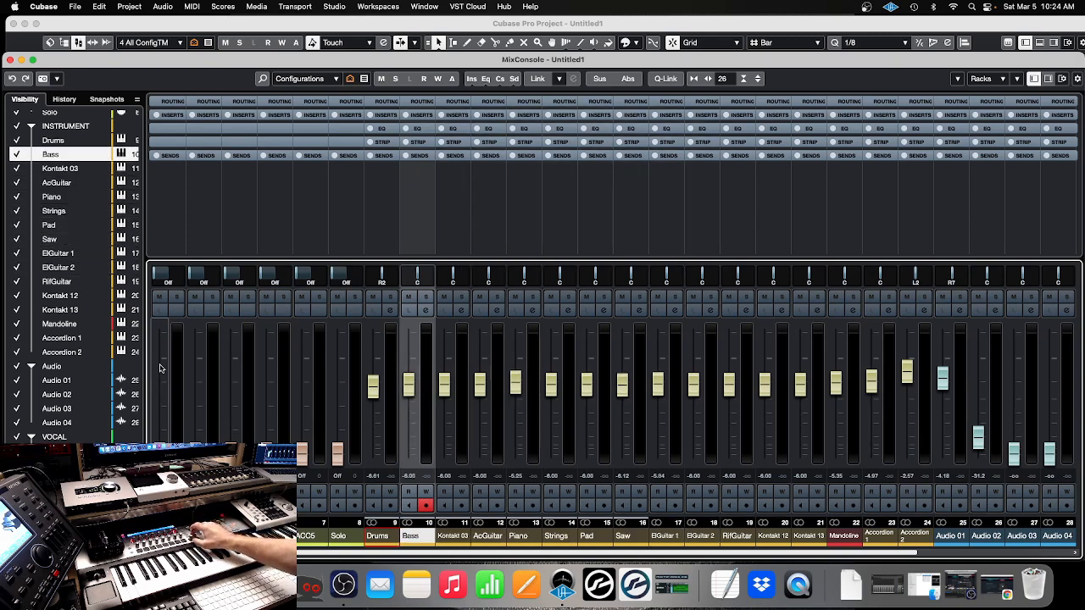
Move the MixConsole channel selection from Bass forward to Pad, and back to the Drums instrument channel
key(Down)
key(Down)
key(Down)
key(Down)
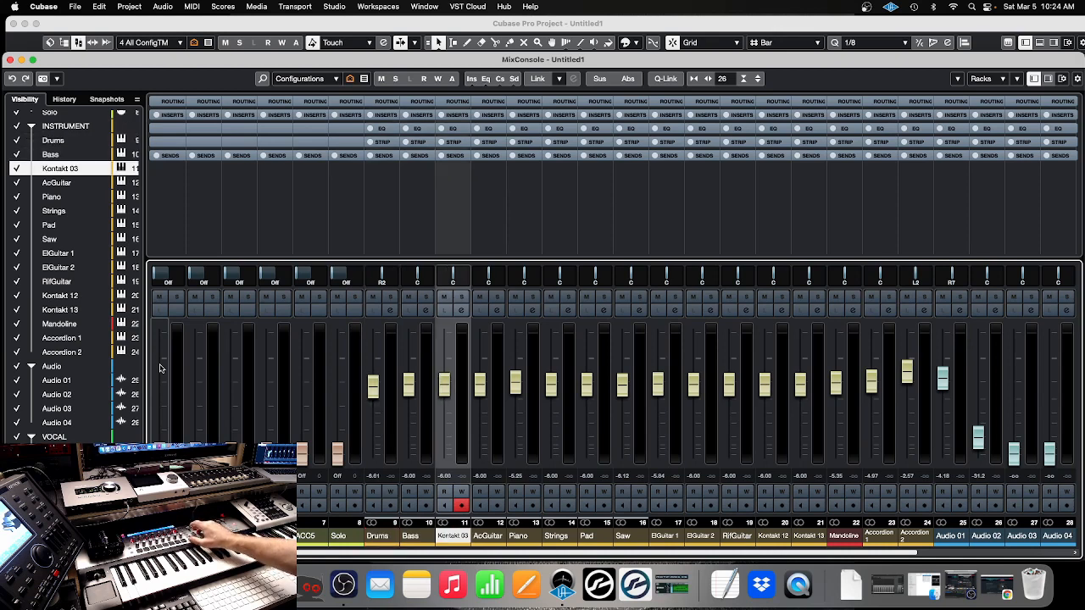
key(Down)
key(Down)
key(Down)
key(Down)
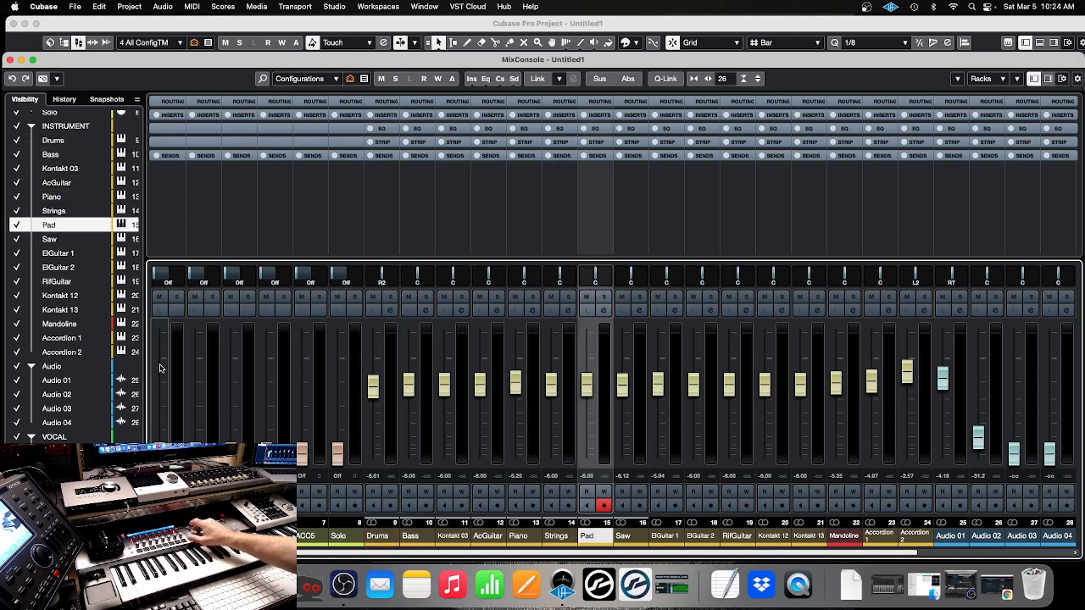
key(Up)
key(Up)
key(Up)
key(Up)
key(Up)
key(Up)
key(Up)
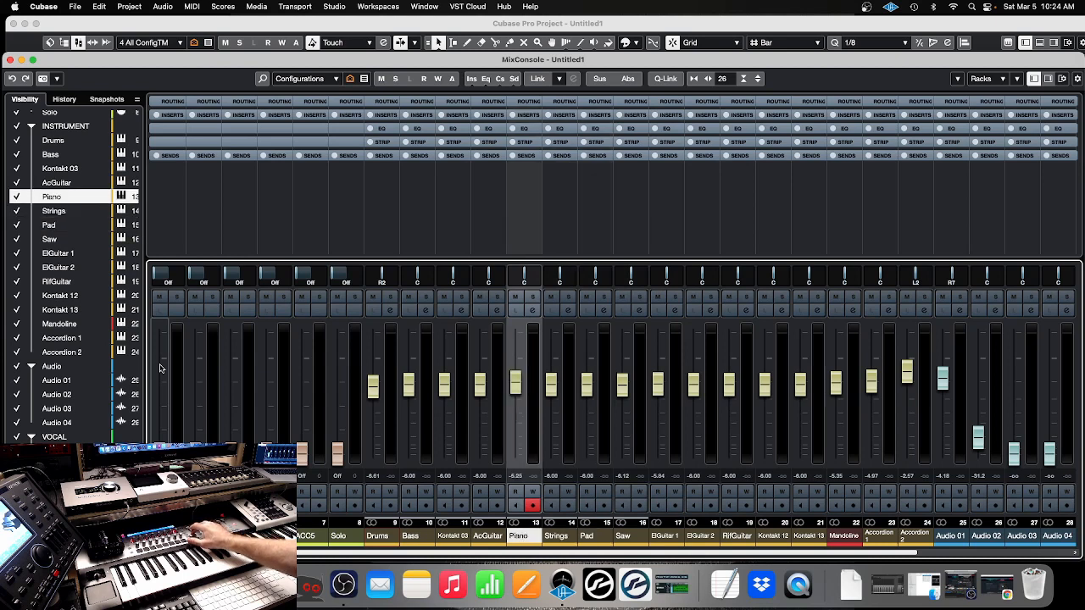
key(Up)
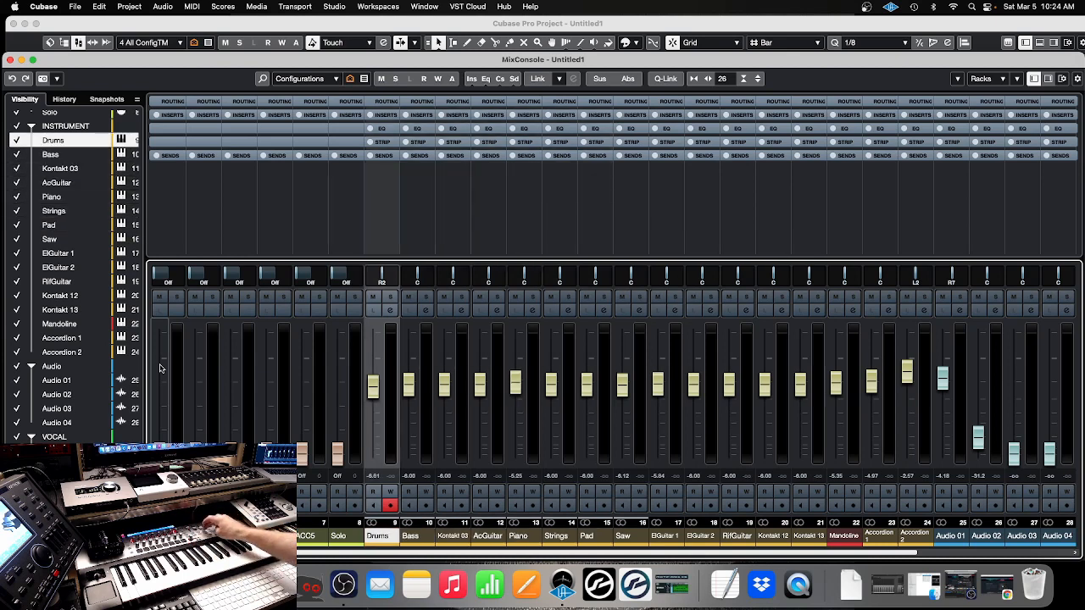
Toggle solo and mute on and off for the Drums instrument channel, and re-arm its record enable
key(s)
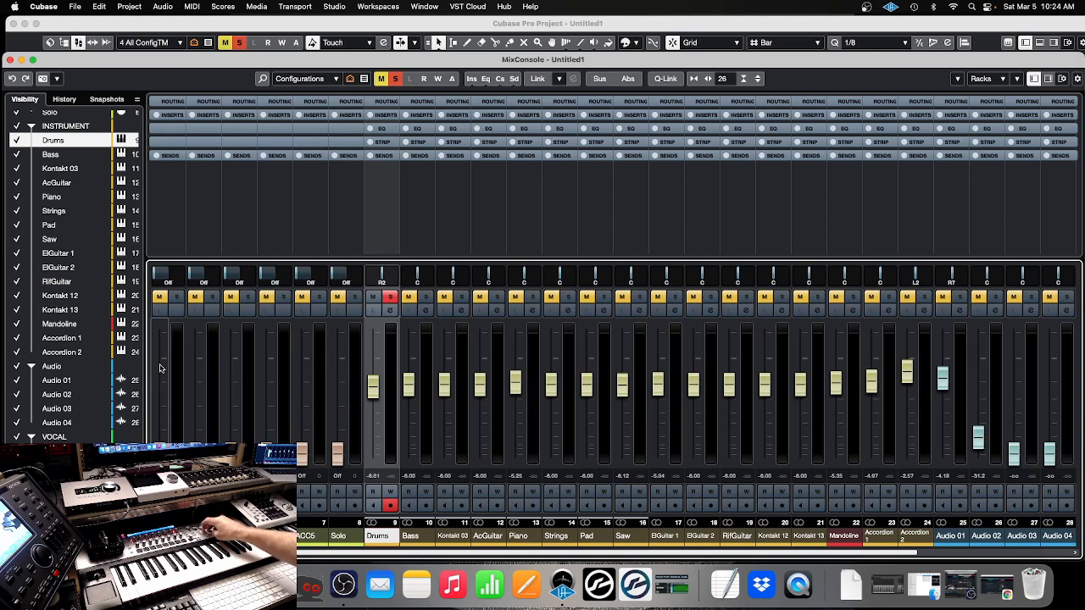
key(s)
key(m)
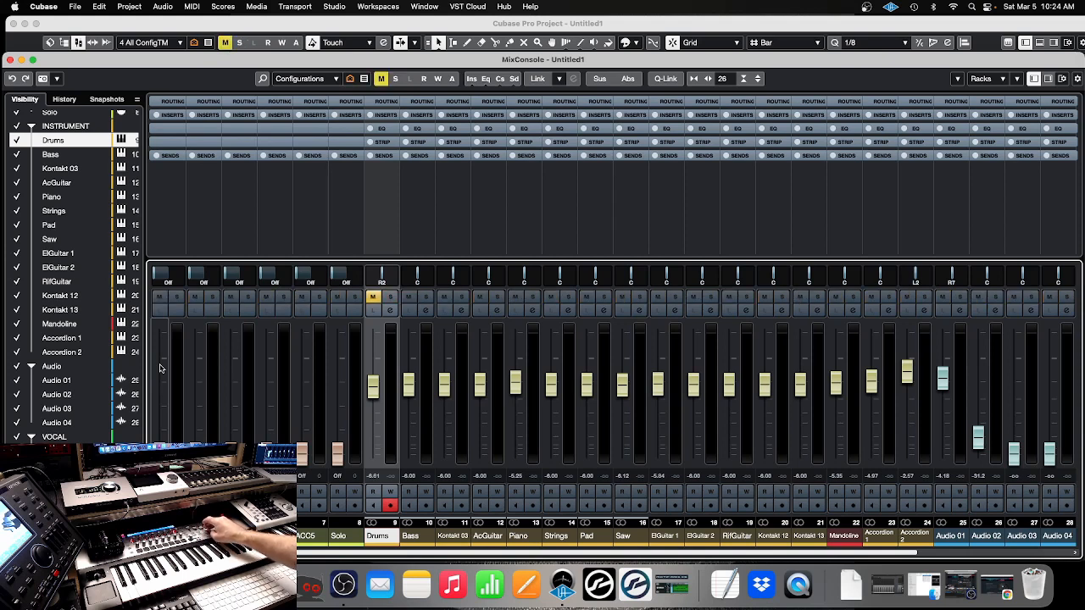
key(m)
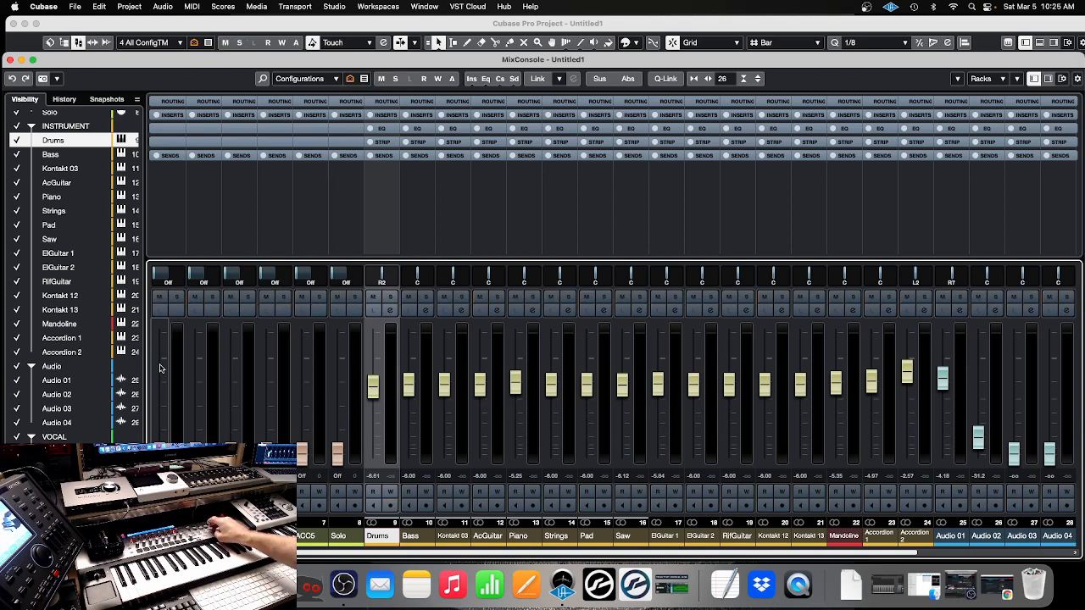
key(r)
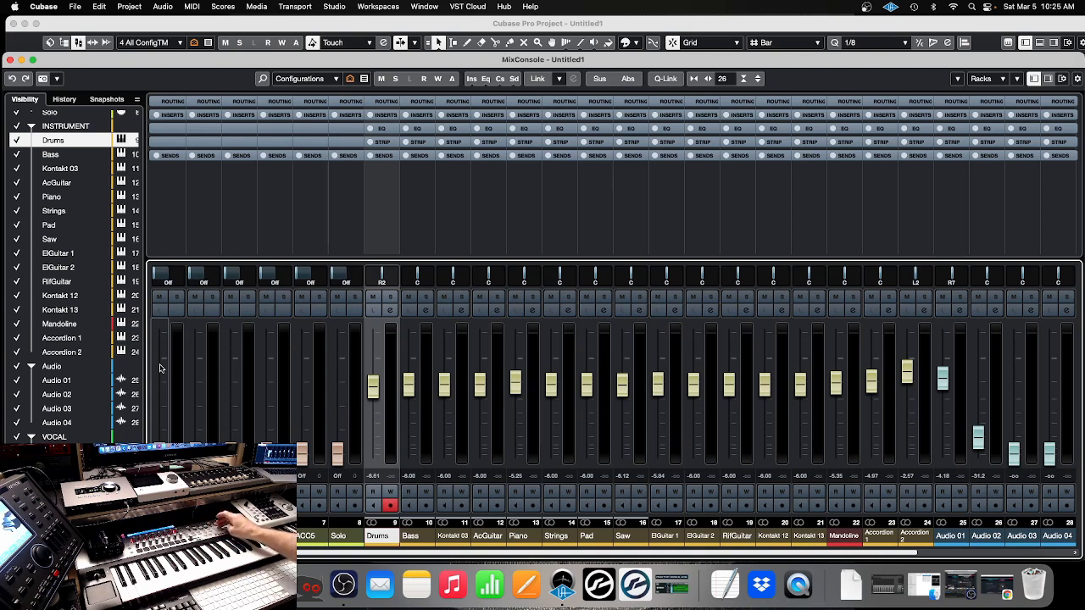
Open and close the Drums channel settings, and do the same with its SSDSampler5 instrument window
key(e)
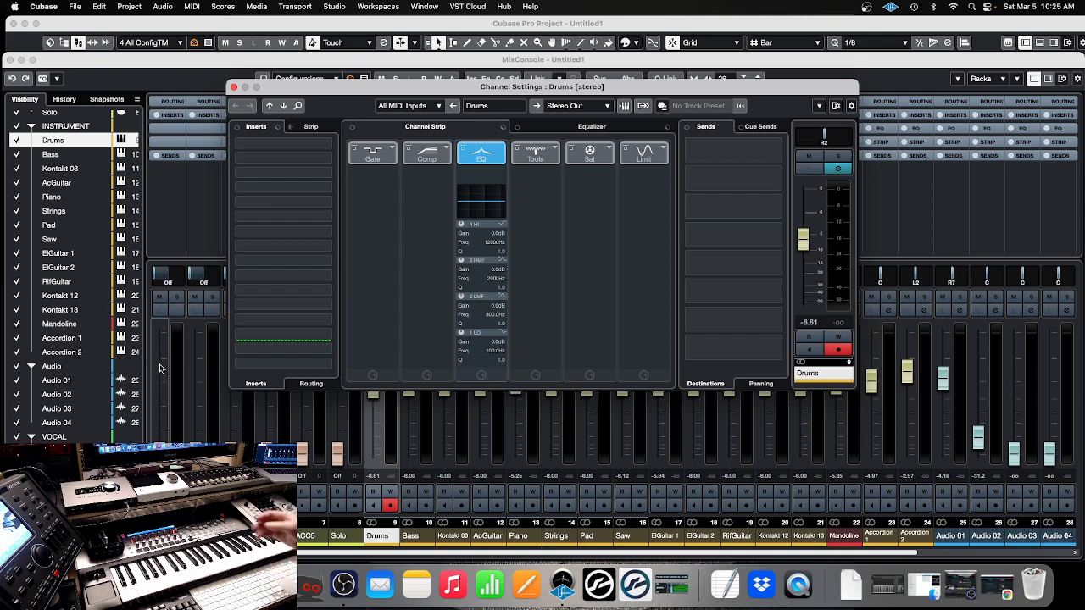
key(e)
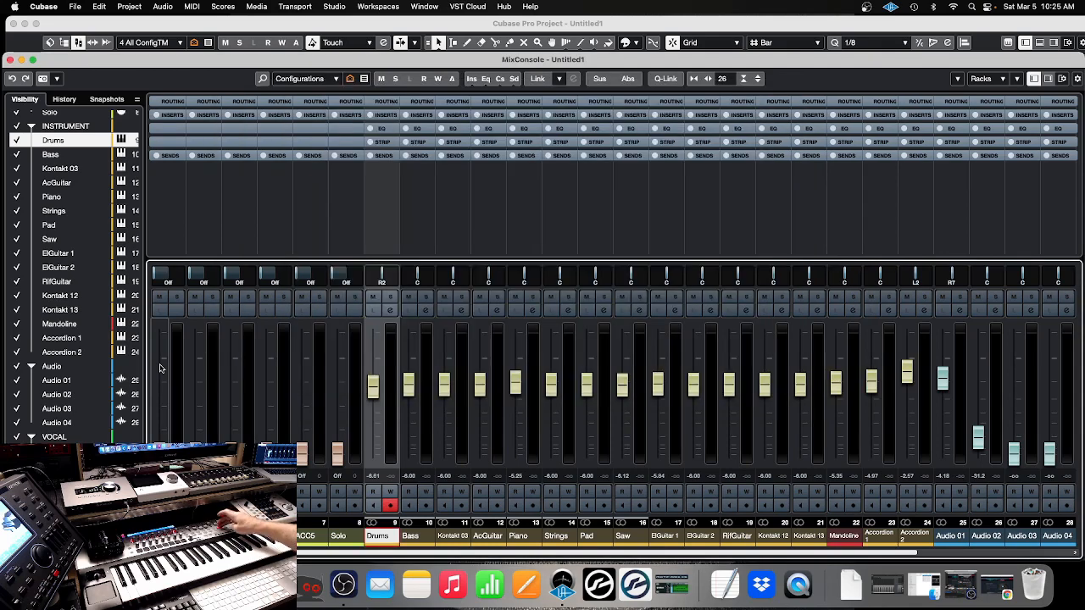
key(f)
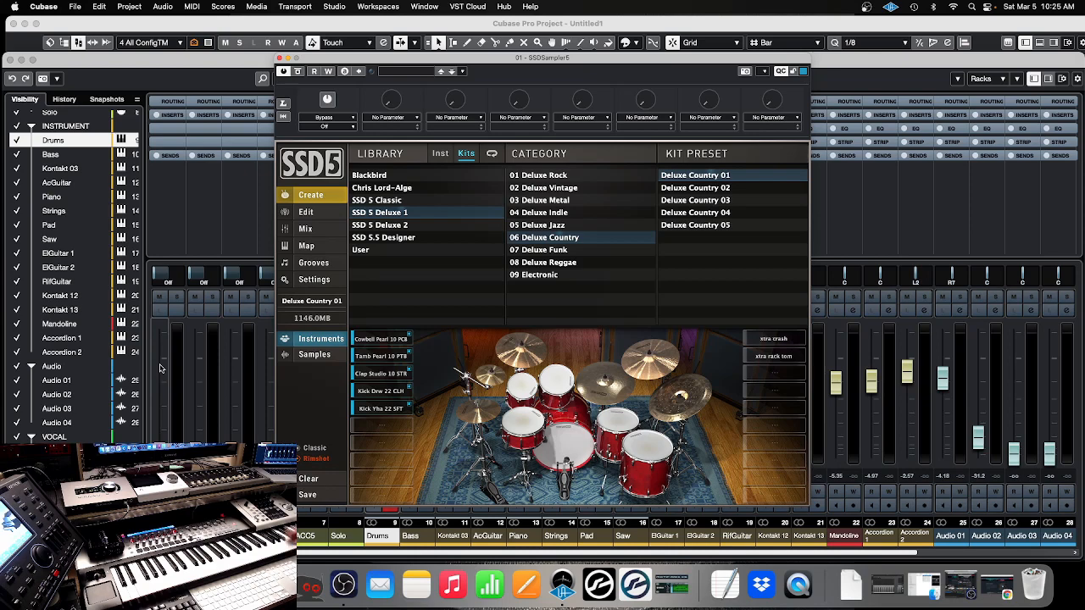
key(f)
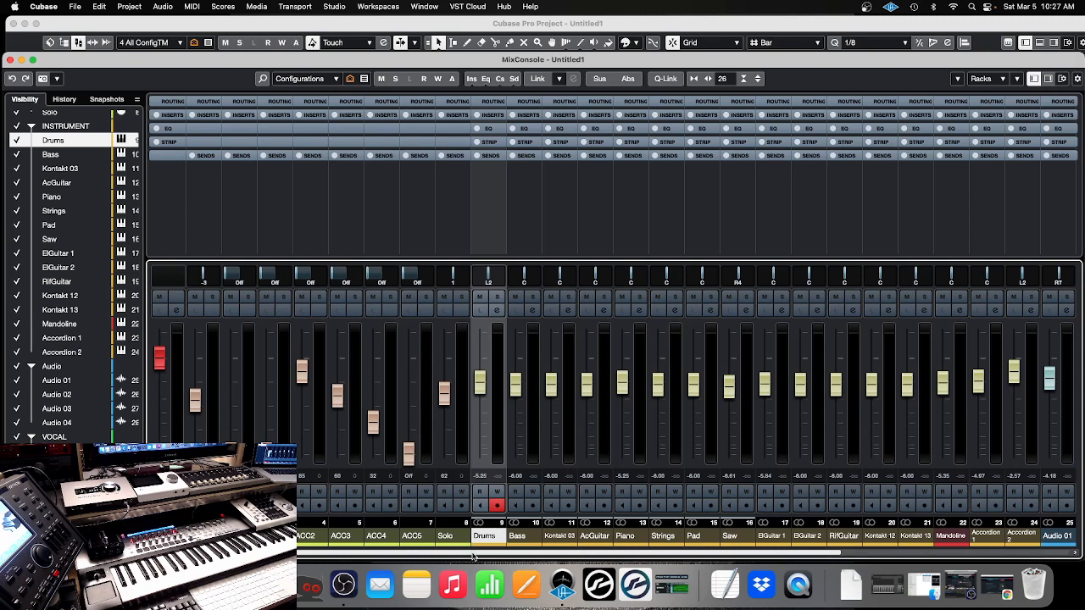
Look across the MixConsole channels through to the Audio, Vocal and Stereo Out strips, and dismiss the Colorize palette
drag(473, 557, 541, 556)
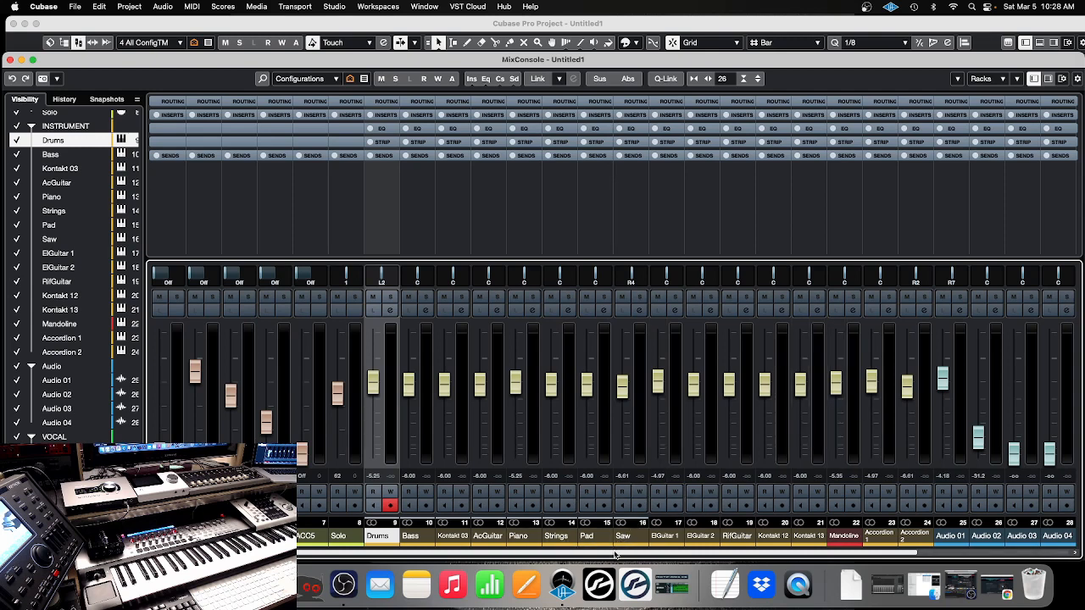
drag(616, 555, 763, 553)
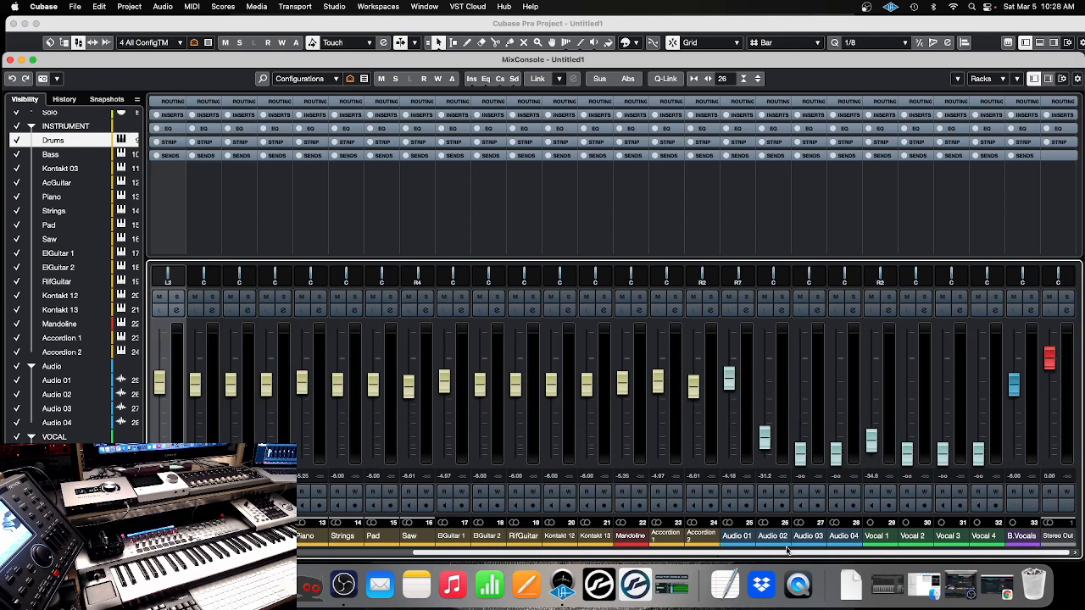
click(821, 548)
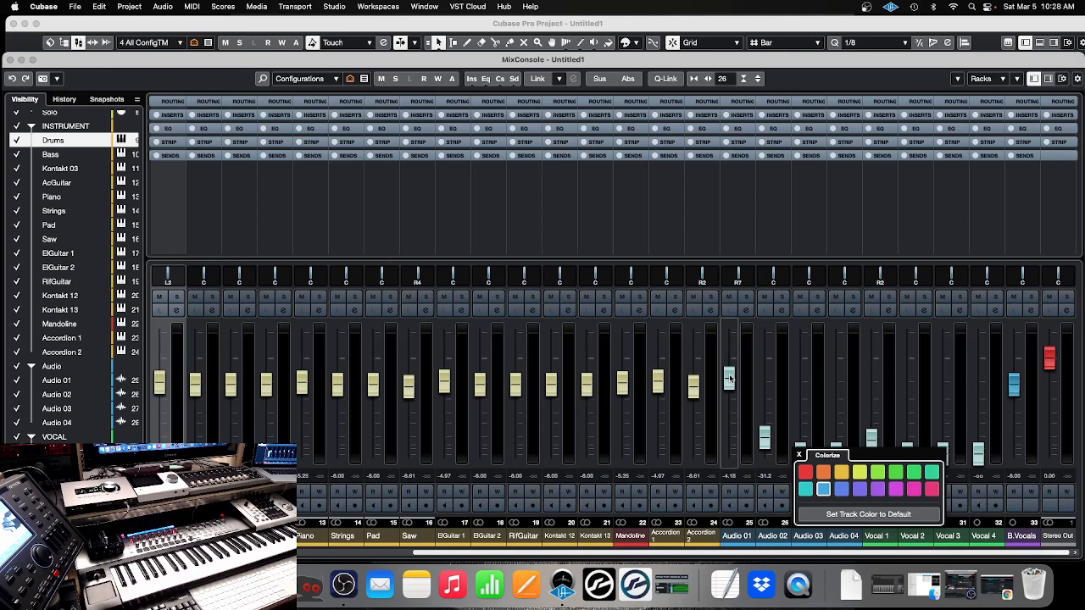
click(801, 66)
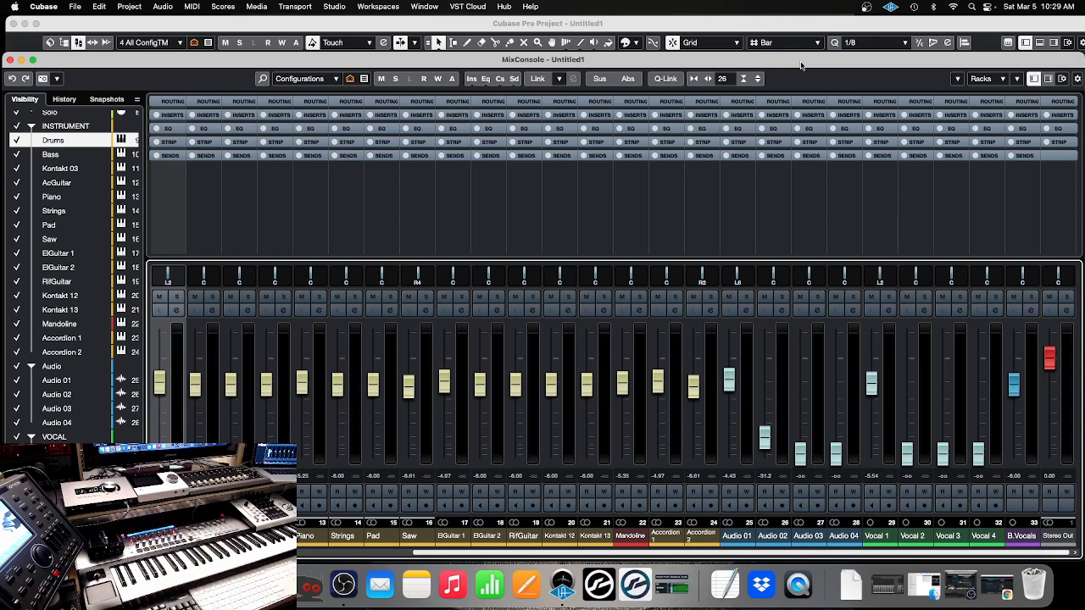
Close the MixConsole and recall the "1 MIDI Config" track visibility configuration, briefly showing its channels in the lower-zone mixer
key(F3)
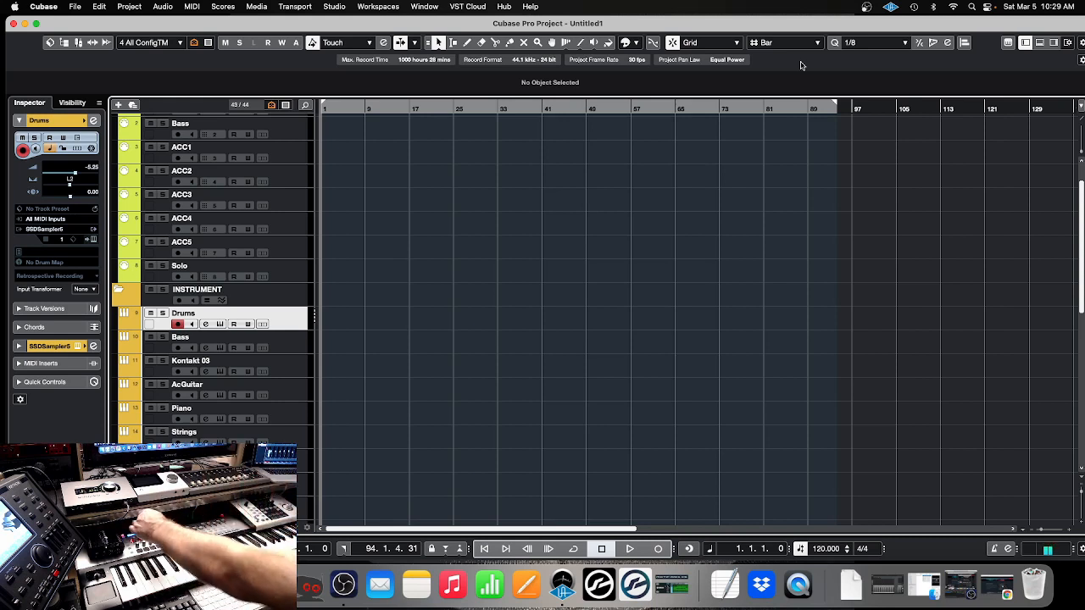
key(alt+1)
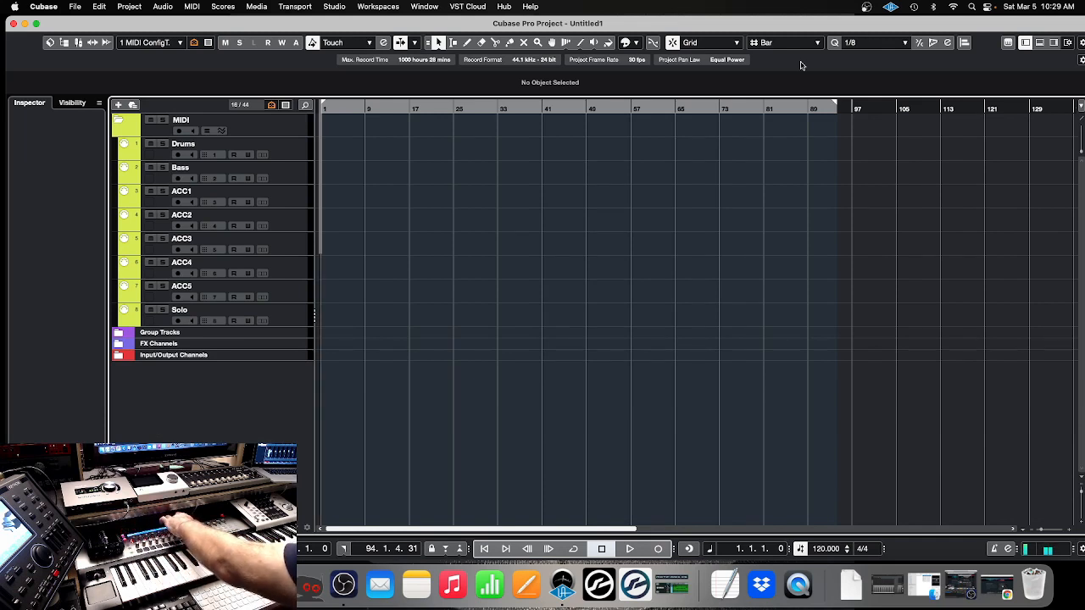
key(alt+F3)
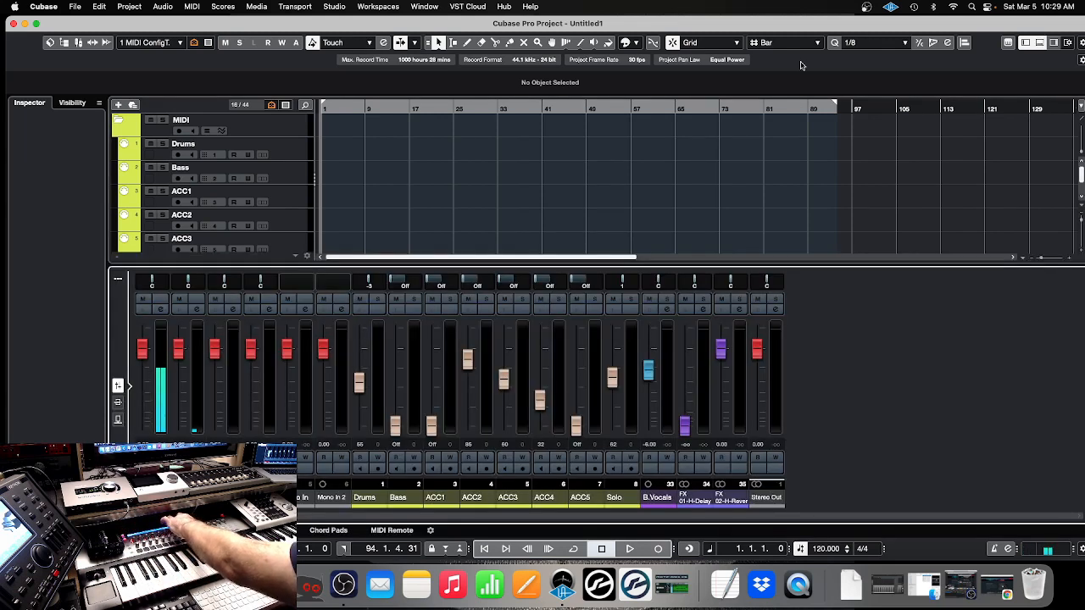
key(alt+F3)
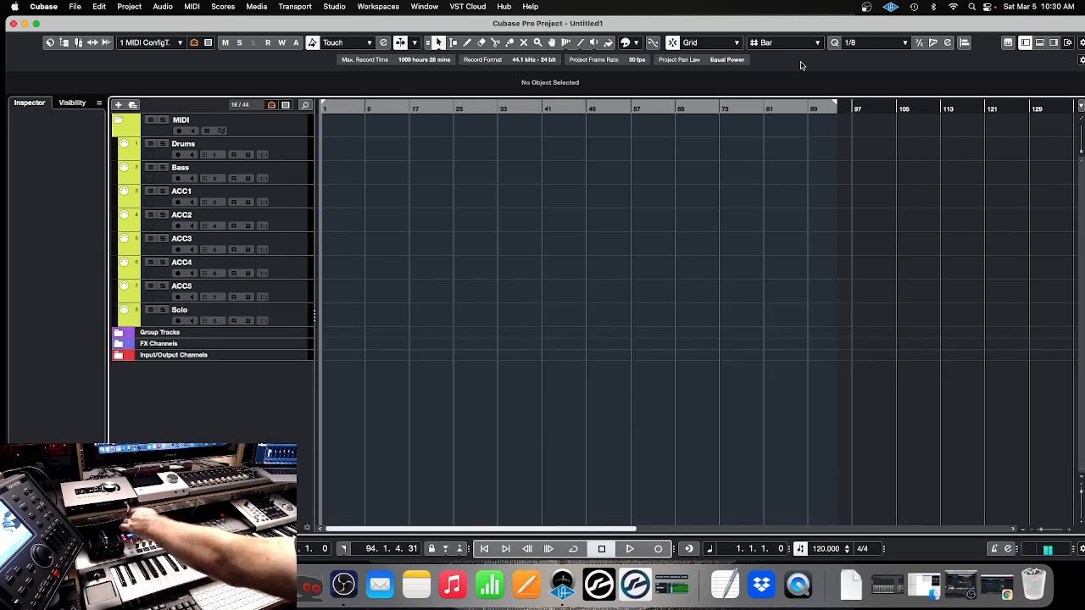
Recall the "2 Instruments" visibility configuration and check its channels by showing and hiding the lower-zone mixer
key(alt+2)
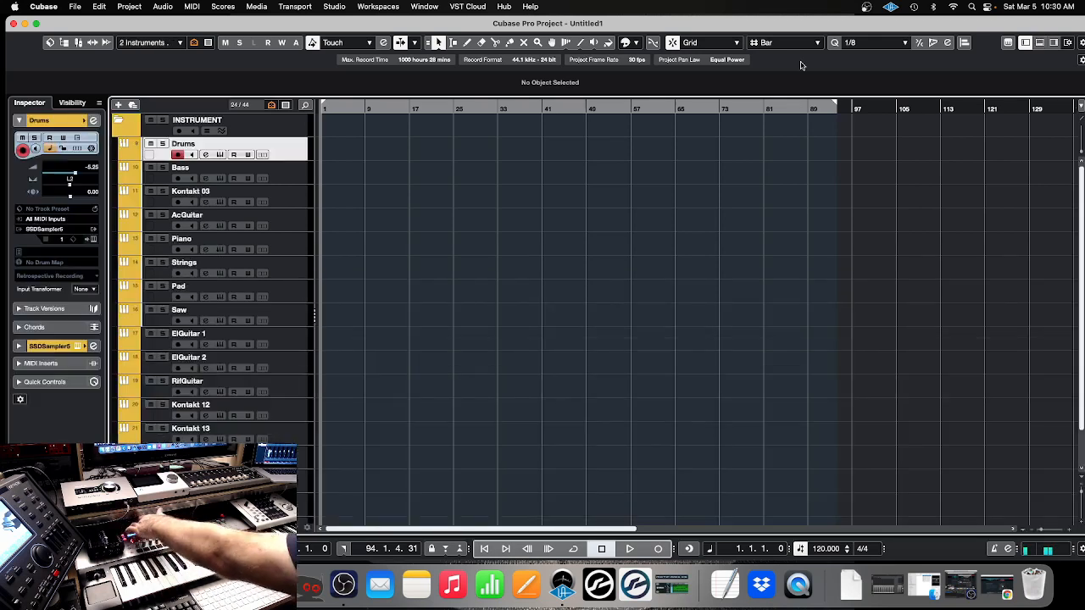
key(alt+F3)
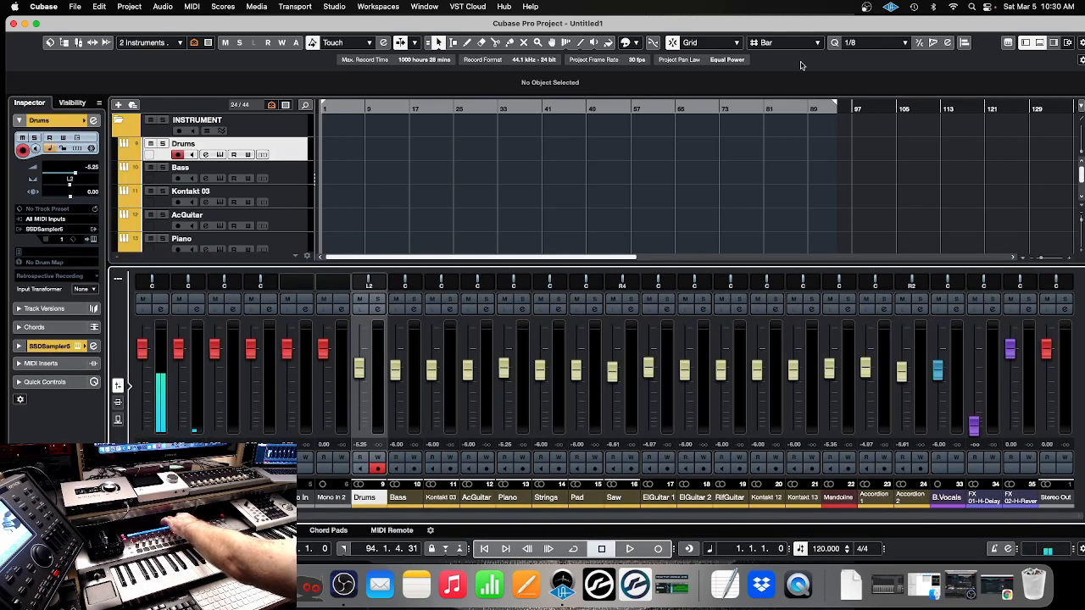
key(alt+F3)
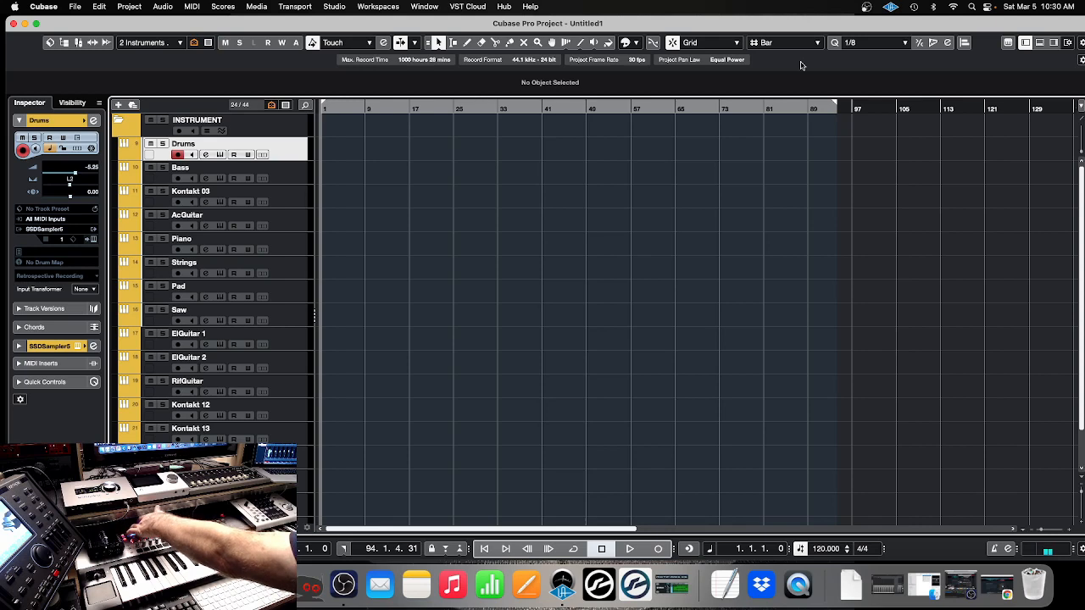
Recall the "3 Audio_Vocals" visibility configuration and check its channels by showing and hiding the lower-zone mixer
key(alt+3)
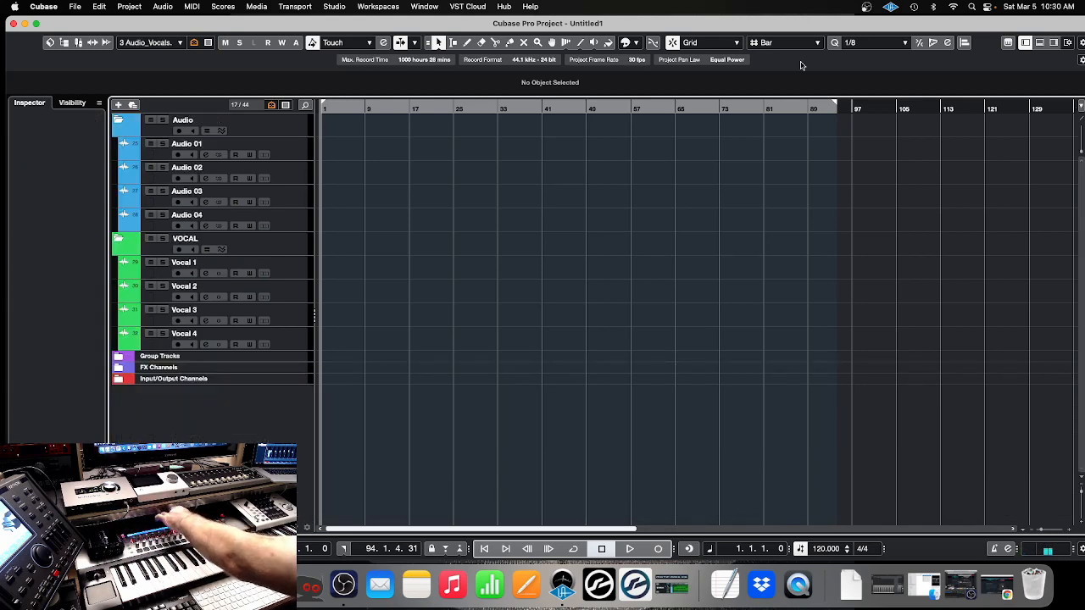
key(alt+F3)
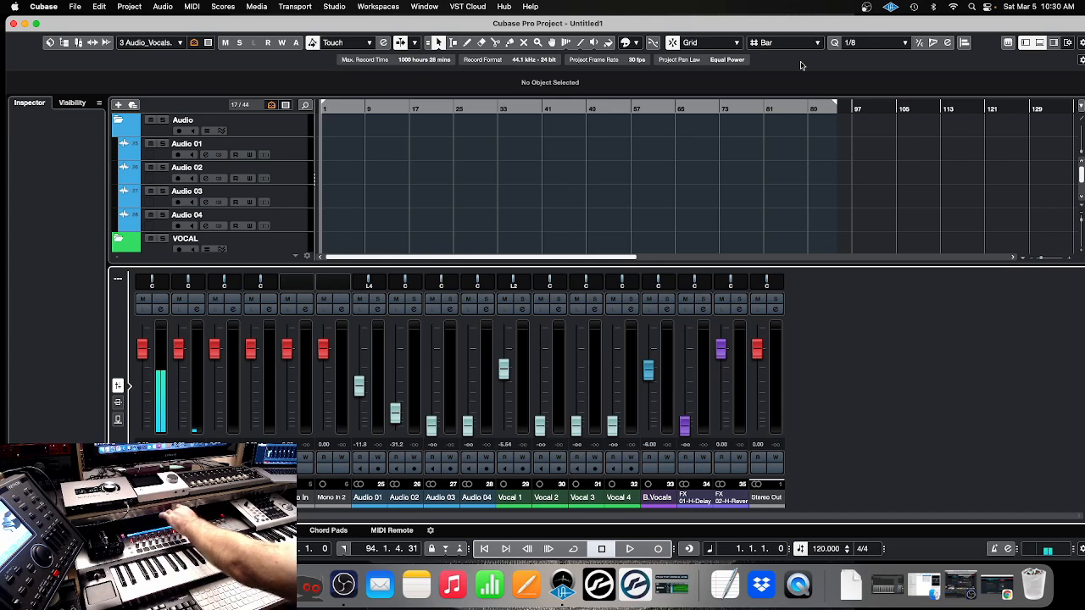
key(alt+super+e)
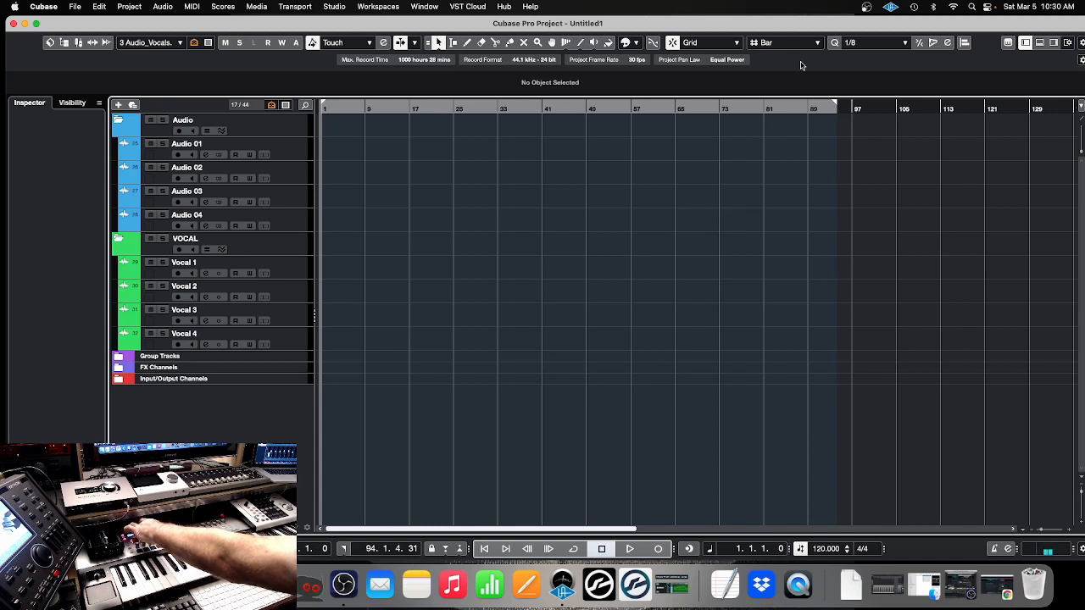
Switch the track visibility back to the "2 Instruments" configuration, and show and hide the mixer in the lower zone
key(alt+2)
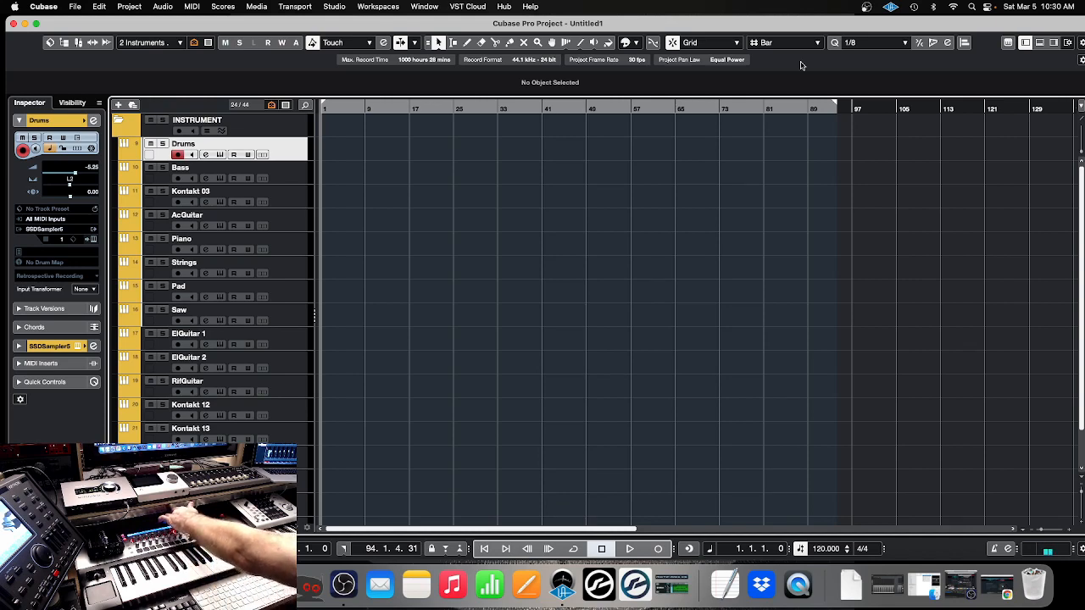
key(alt+F3)
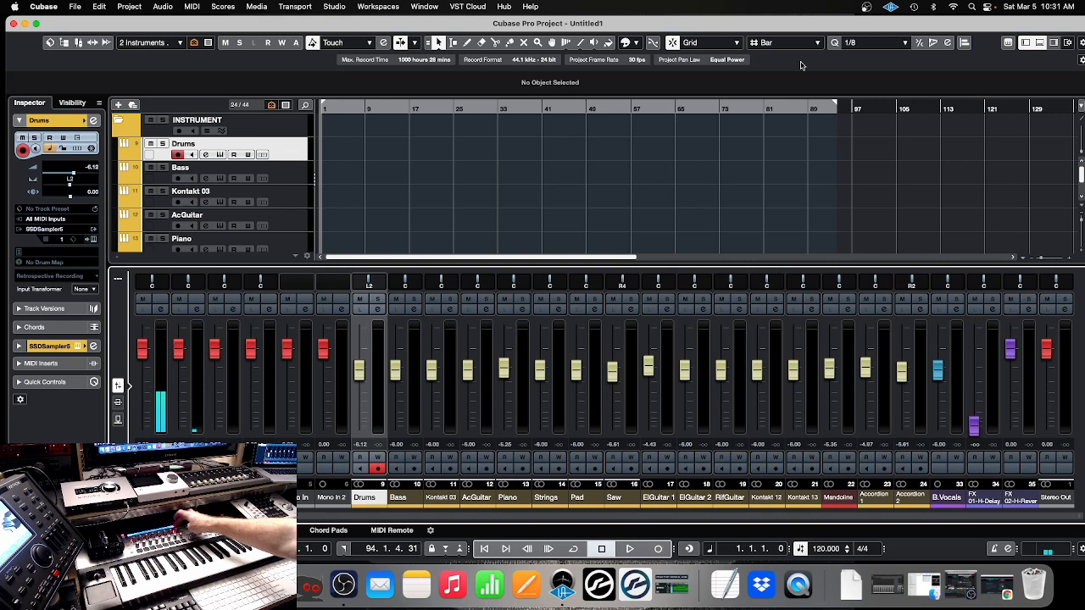
key(alt+super+b)
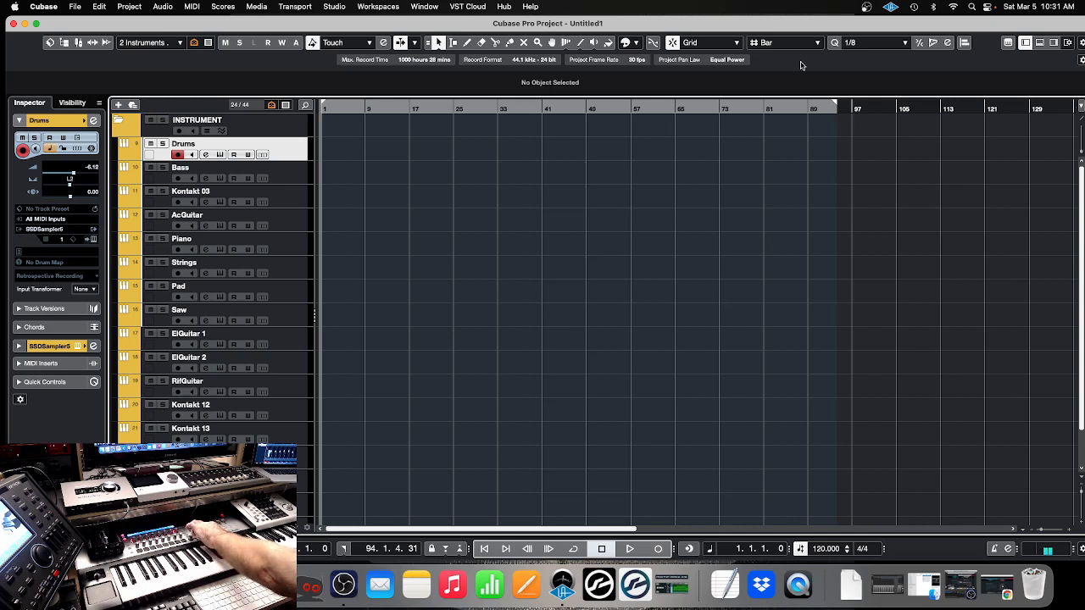
Move the track selection in the project window from Drums forward to Piano, and back to AcGuitar
key(Down)
key(Down)
key(Down)
key(Down)
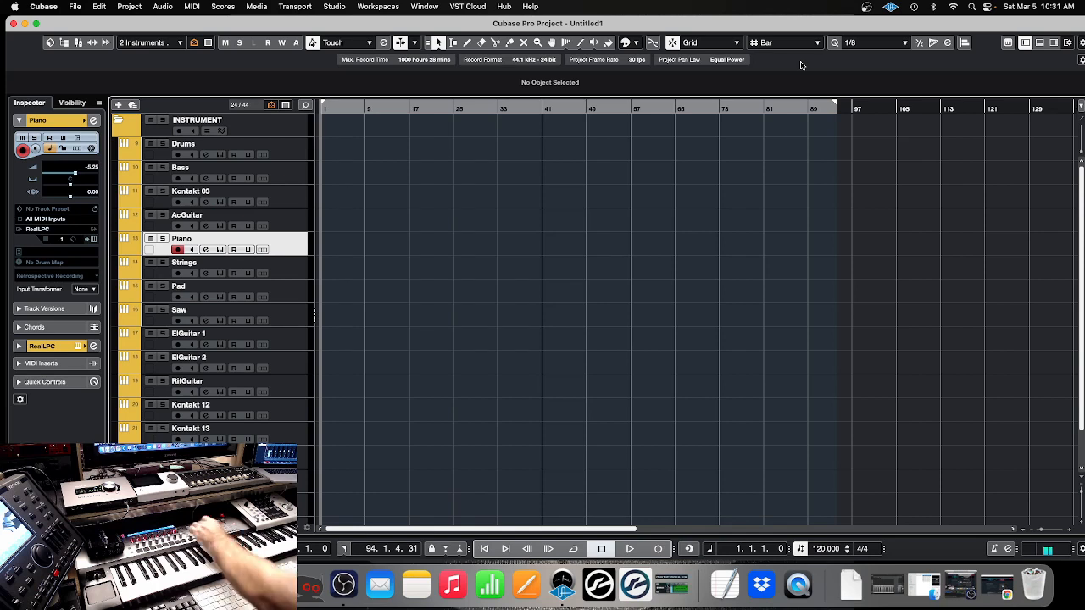
key(Up)
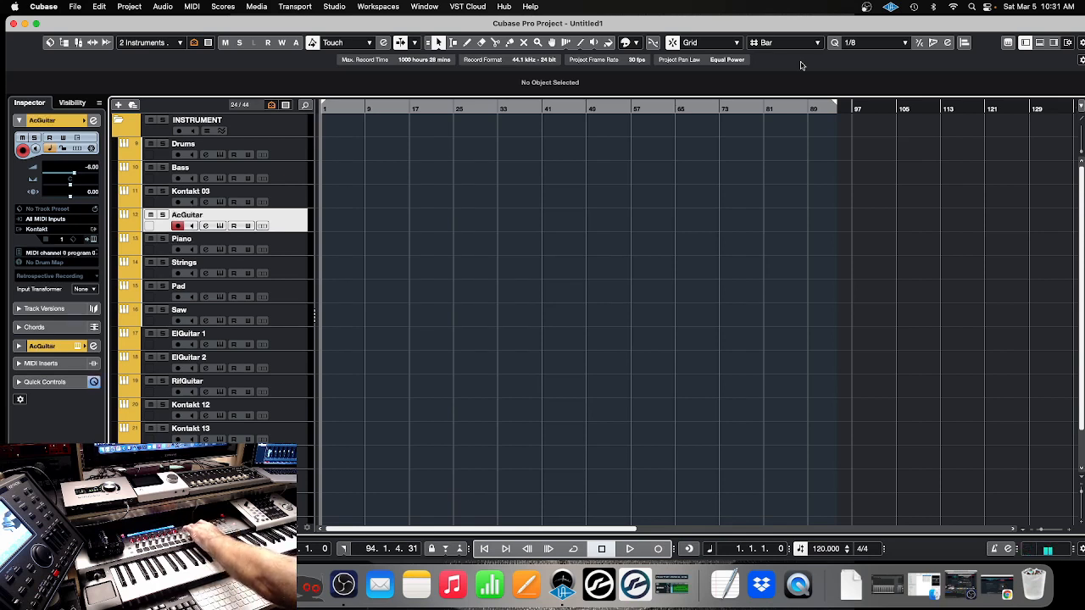
Load NOIRE Pure.nki from Kontakt's Piano TM quick-load folder into the Kontakt 03 track's instrument, and close the plug-in window
key(Up)
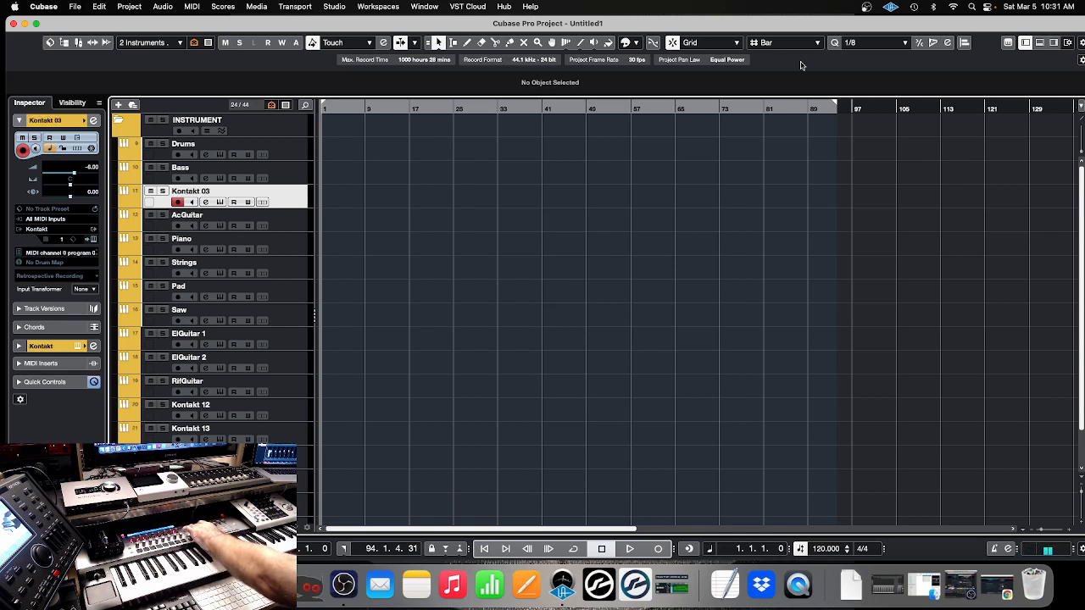
key(e)
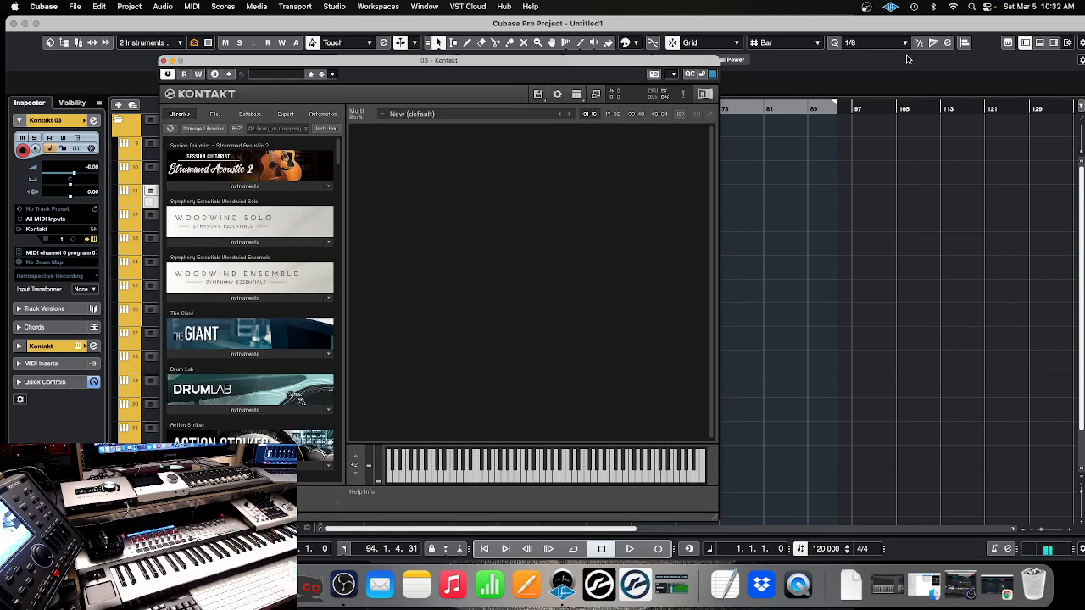
double_click(595, 251)
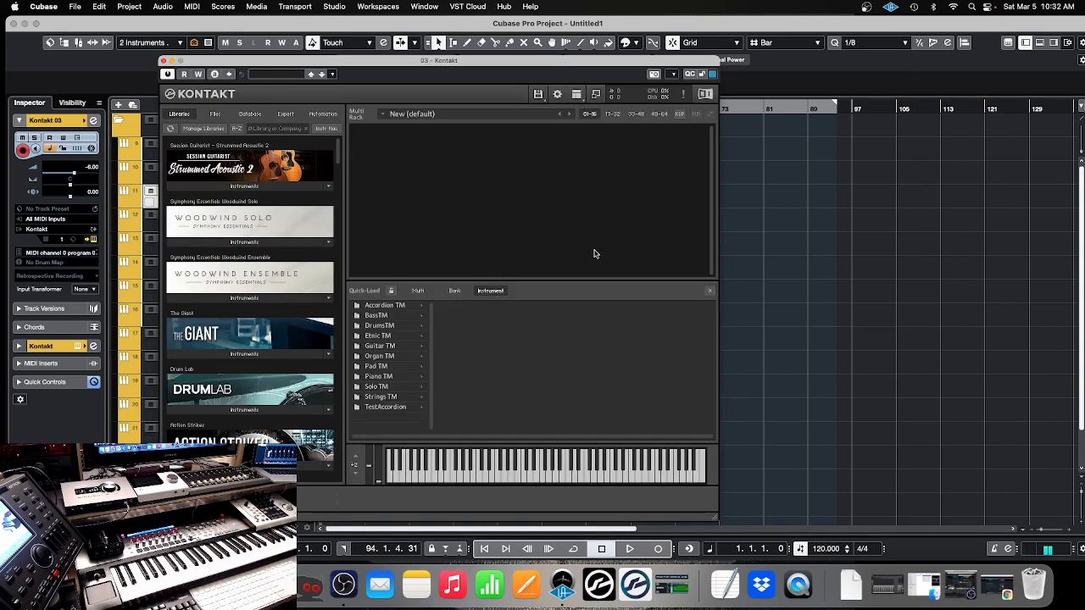
click(356, 378)
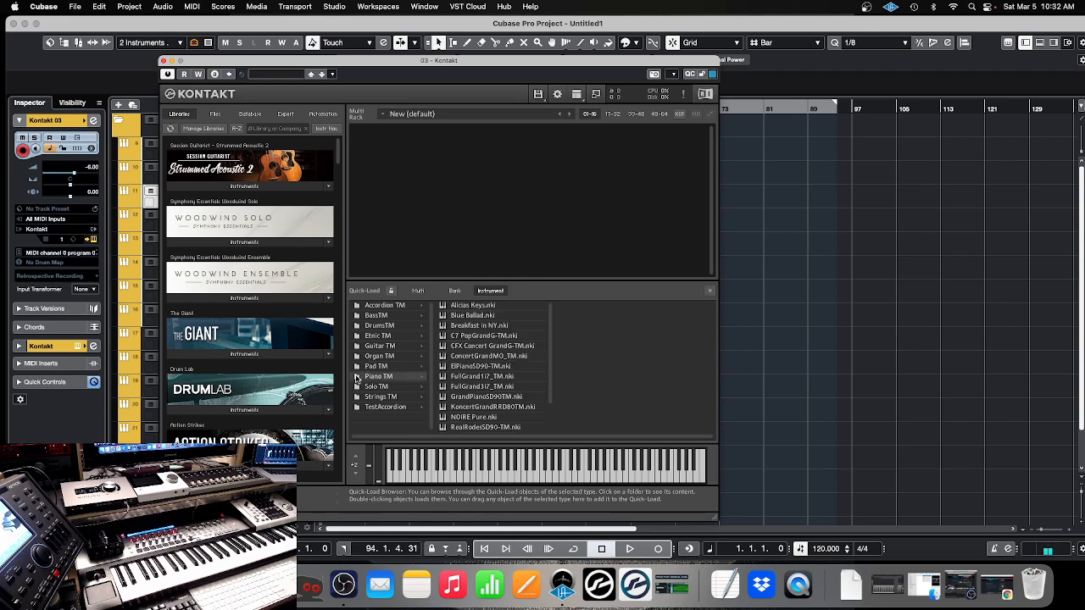
double_click(473, 418)
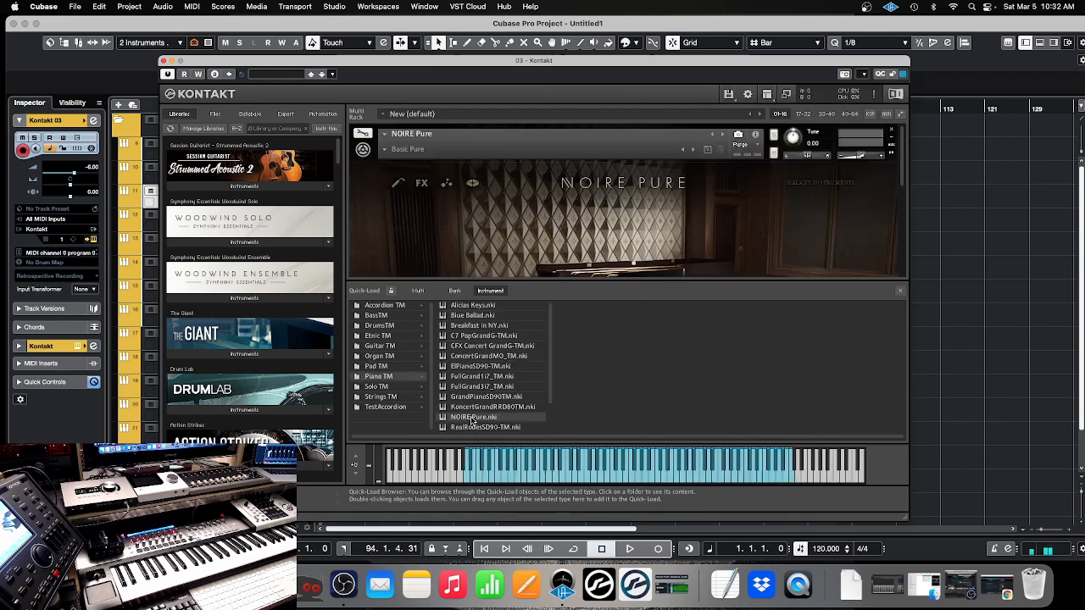
click(901, 292)
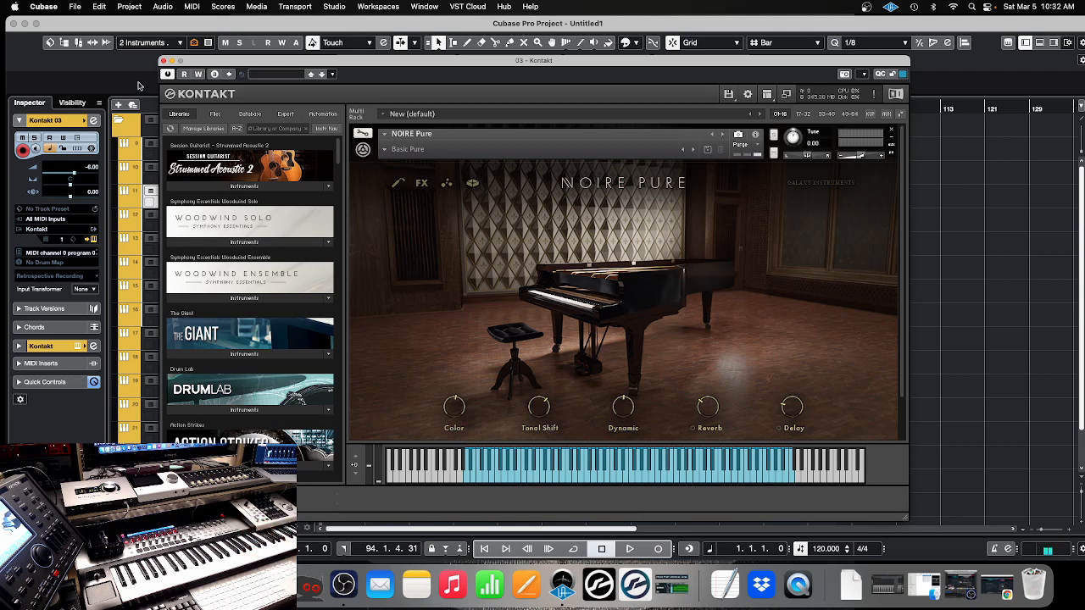
click(165, 62)
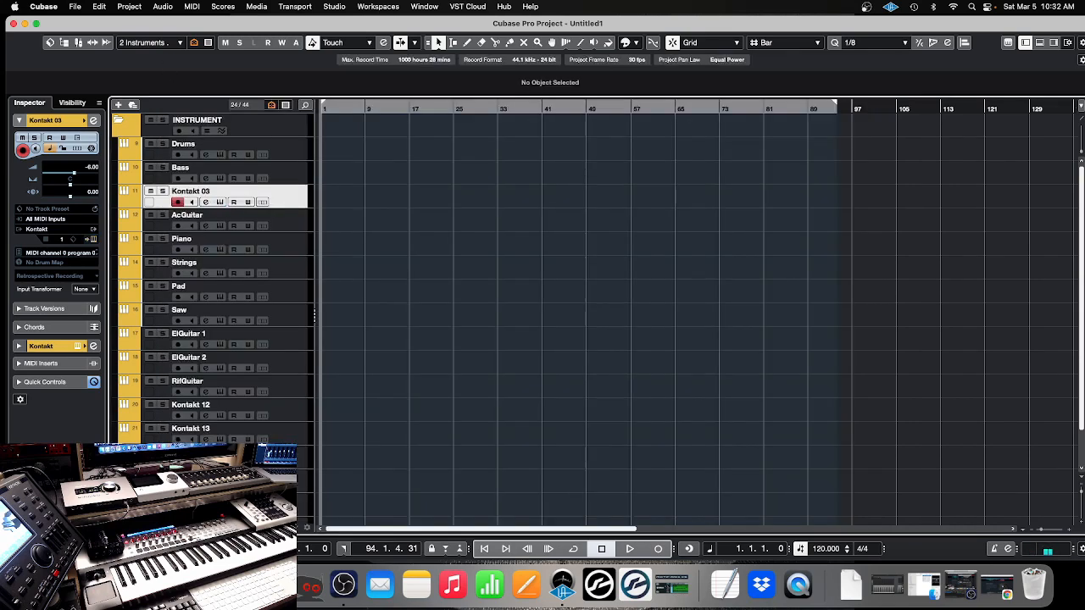
Switch to Chrome to view the MIDI Remote integration section of Steinberg's Cubase 12 new-features page, and minimize the browser
click(997, 586)
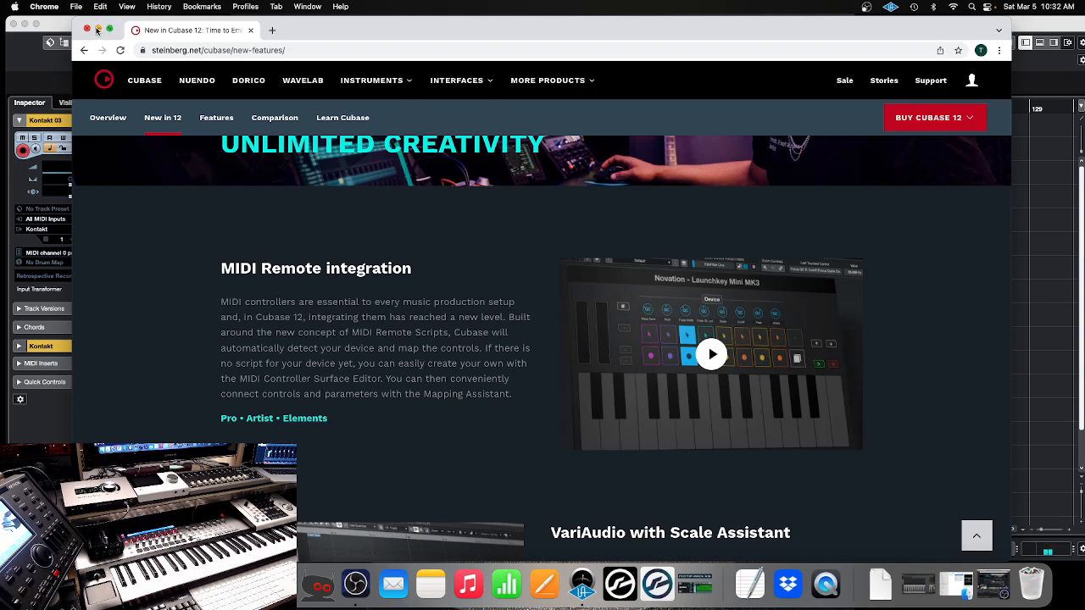
click(97, 30)
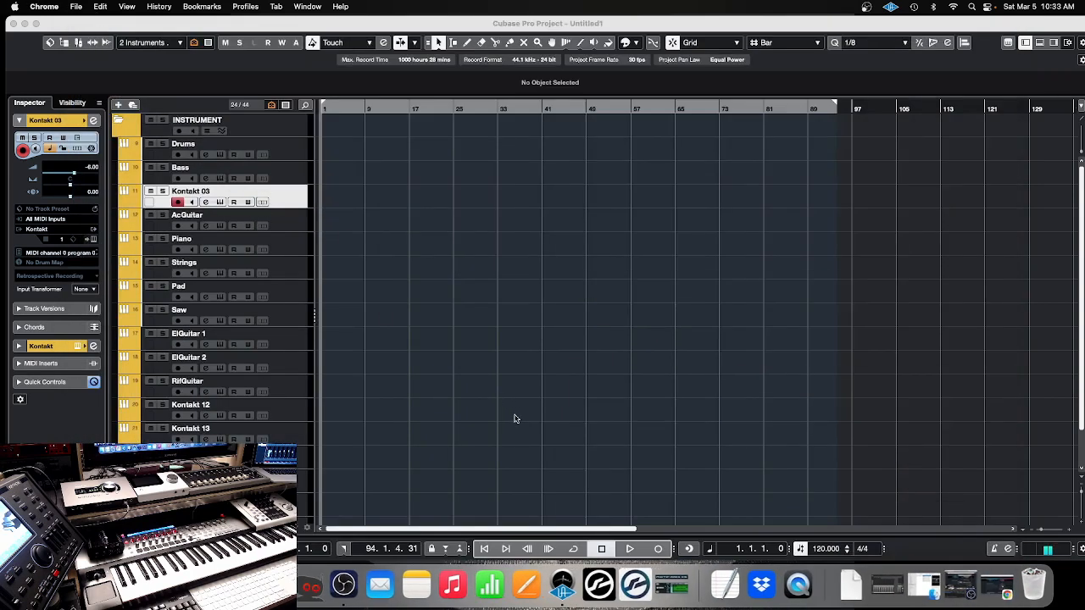